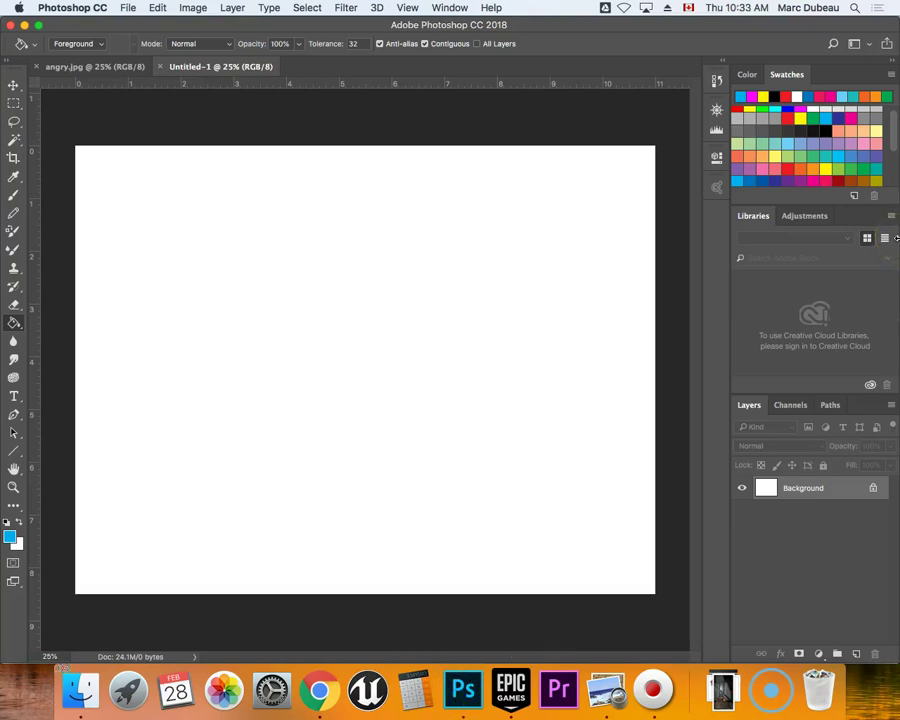
Unlock the Background as Layer 0 and delete its white pixels with the Magic Wand
{"action": "double_click", "coordinate": [803, 487]}
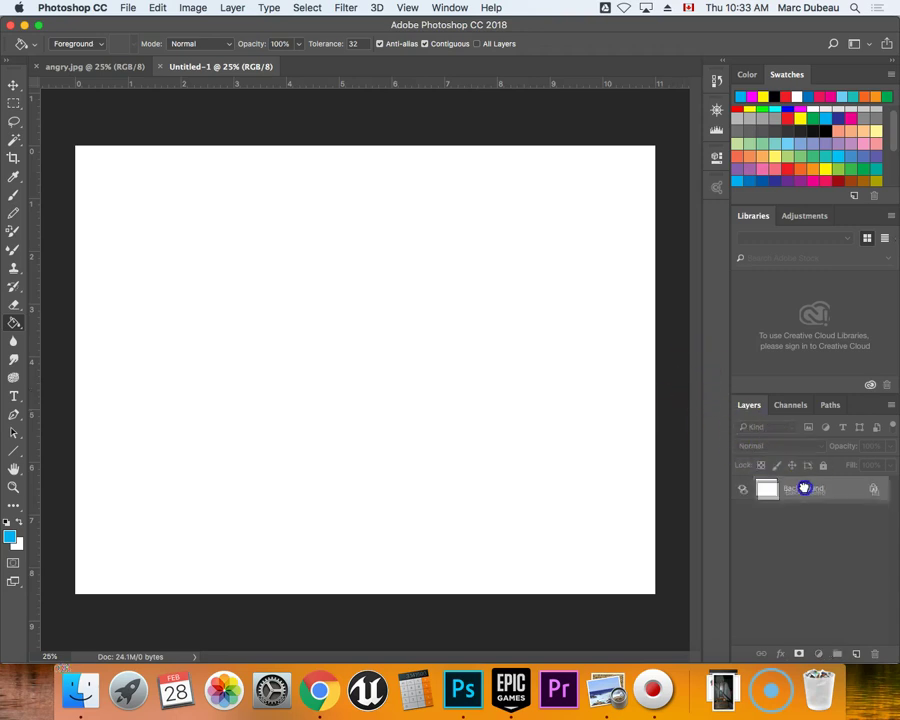
{"action": "left_click", "coordinate": [568, 294]}
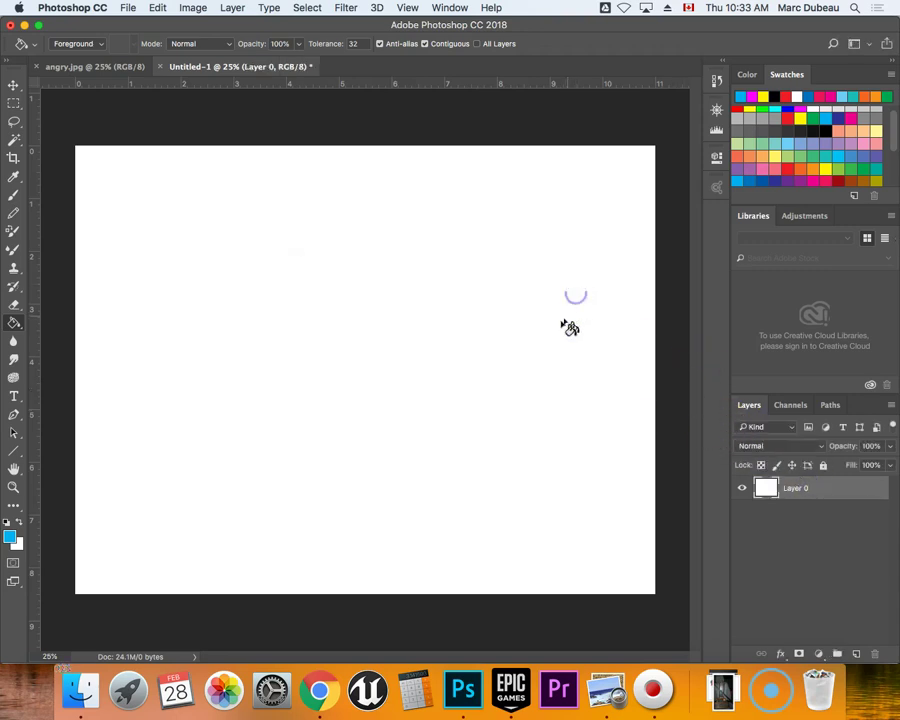
{"action": "left_click", "coordinate": [15, 140]}
{"action": "left_click", "coordinate": [267, 301]}
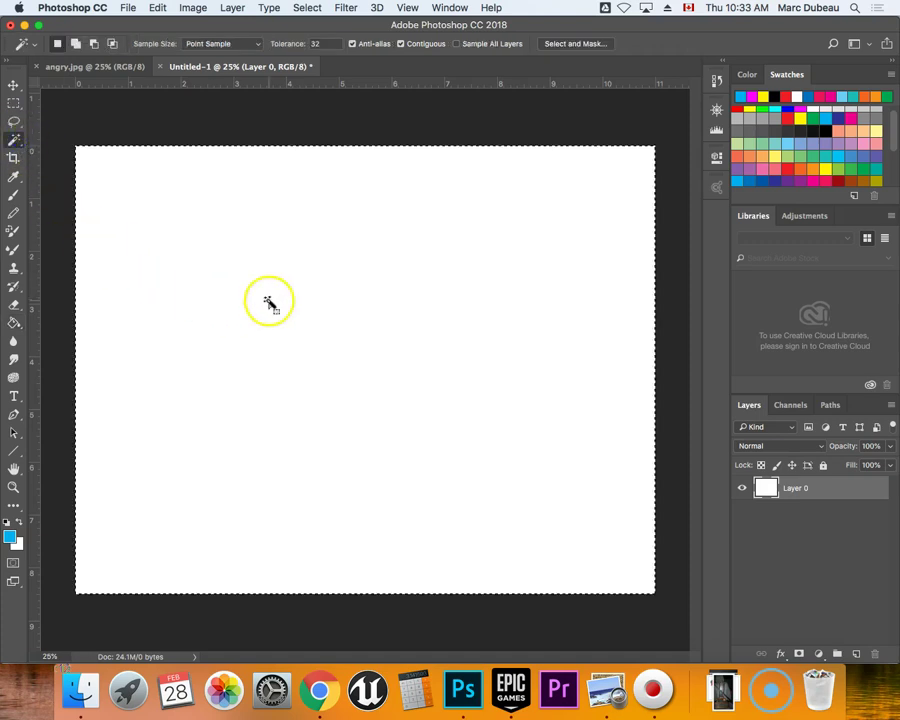
{"action": "key", "text": "Delete"}
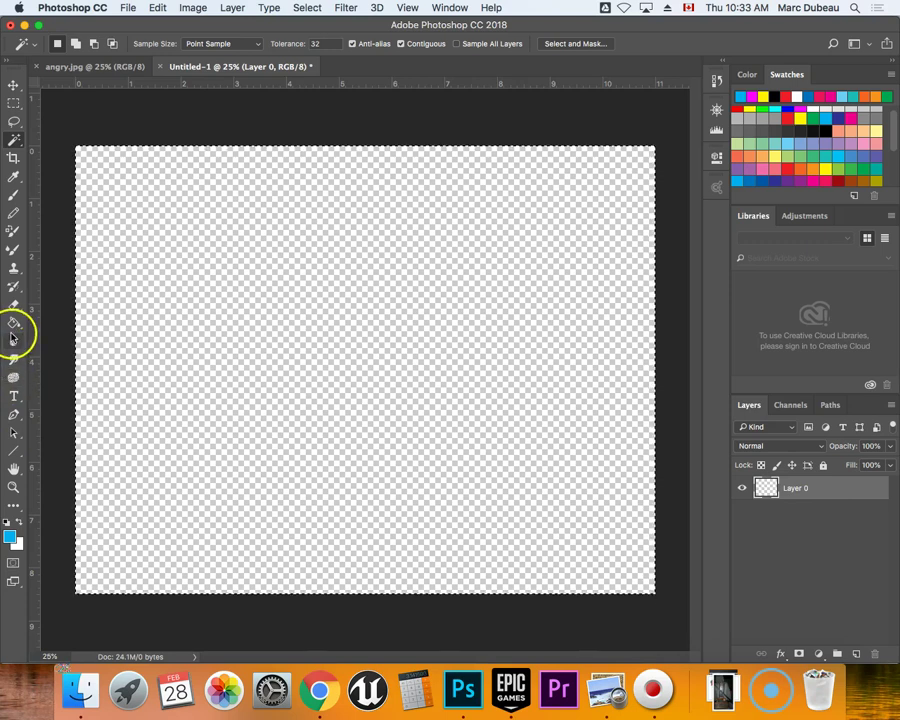
Select the Ellipse Tool and set its fill to No Color
{"action": "left_click", "coordinate": [23, 456]}
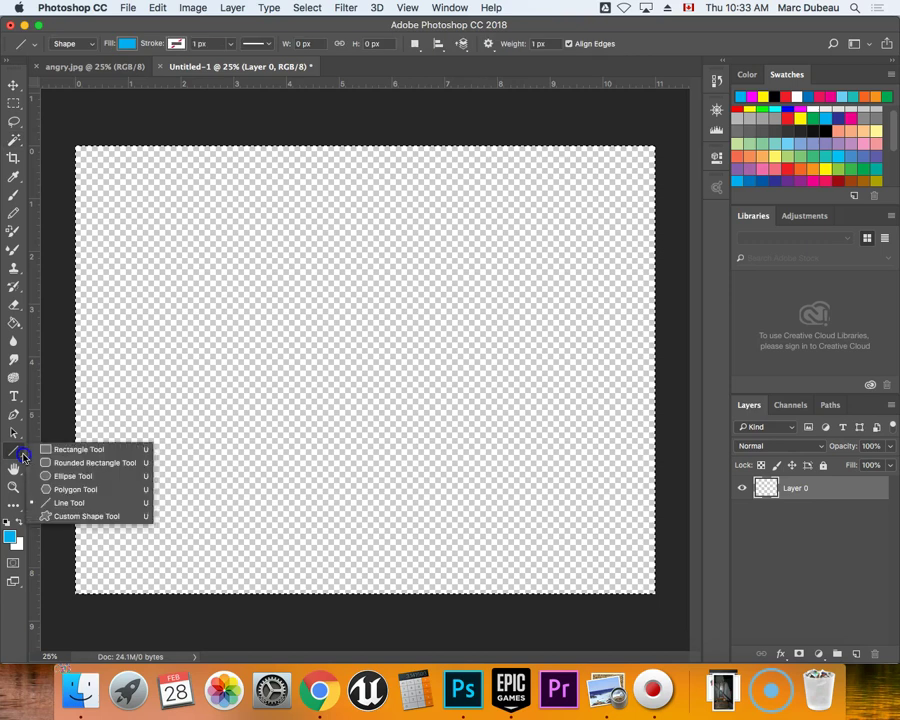
{"action": "left_click", "coordinate": [67, 476]}
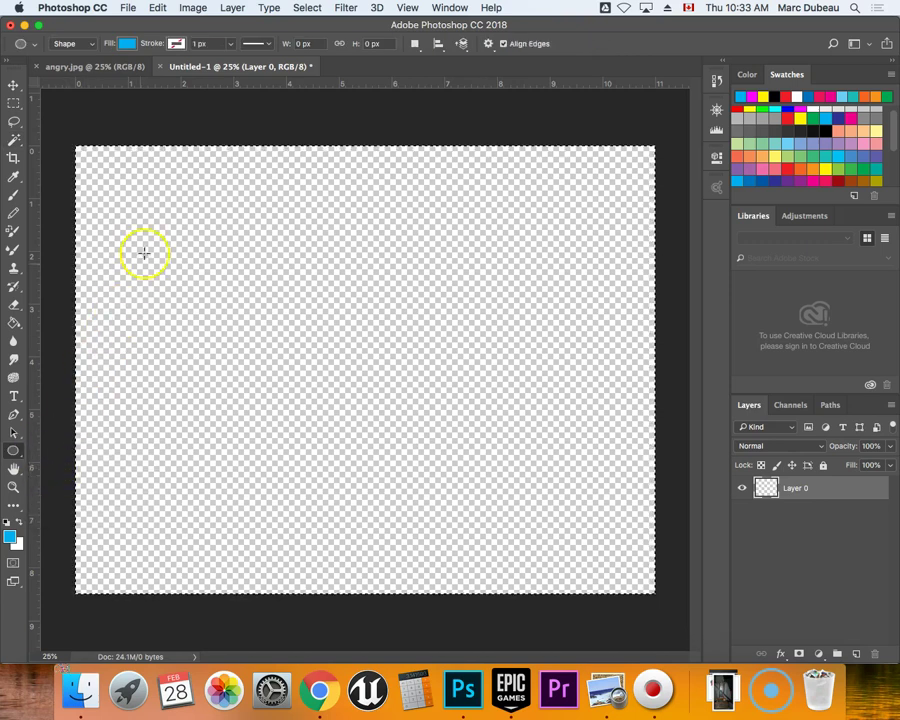
{"action": "left_click", "coordinate": [127, 45]}
{"action": "left_click", "coordinate": [95, 72]}
{"action": "left_click", "coordinate": [84, 118]}
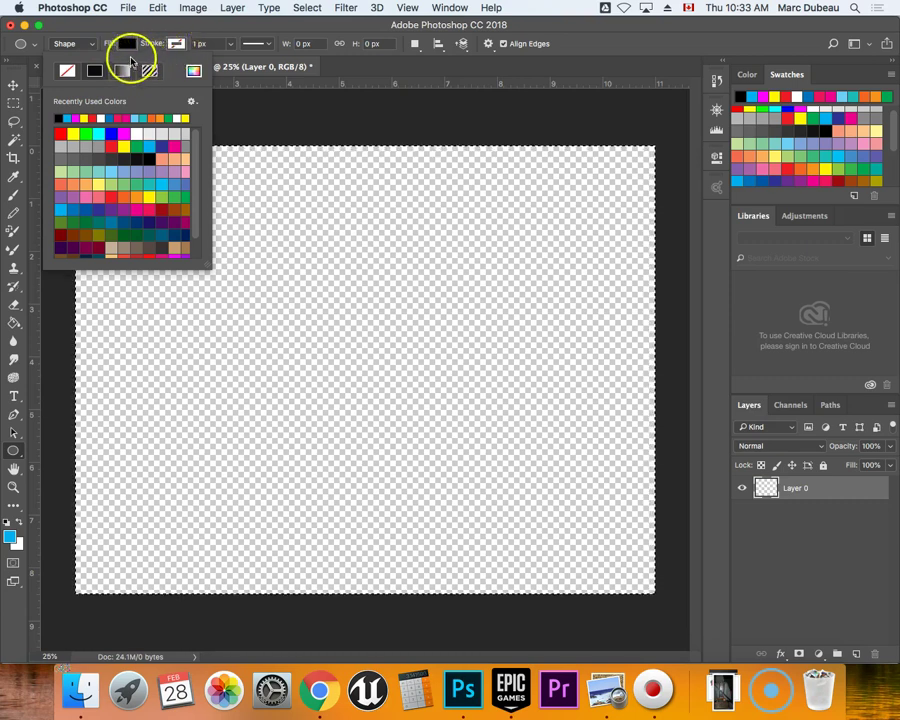
{"action": "left_click", "coordinate": [67, 70]}
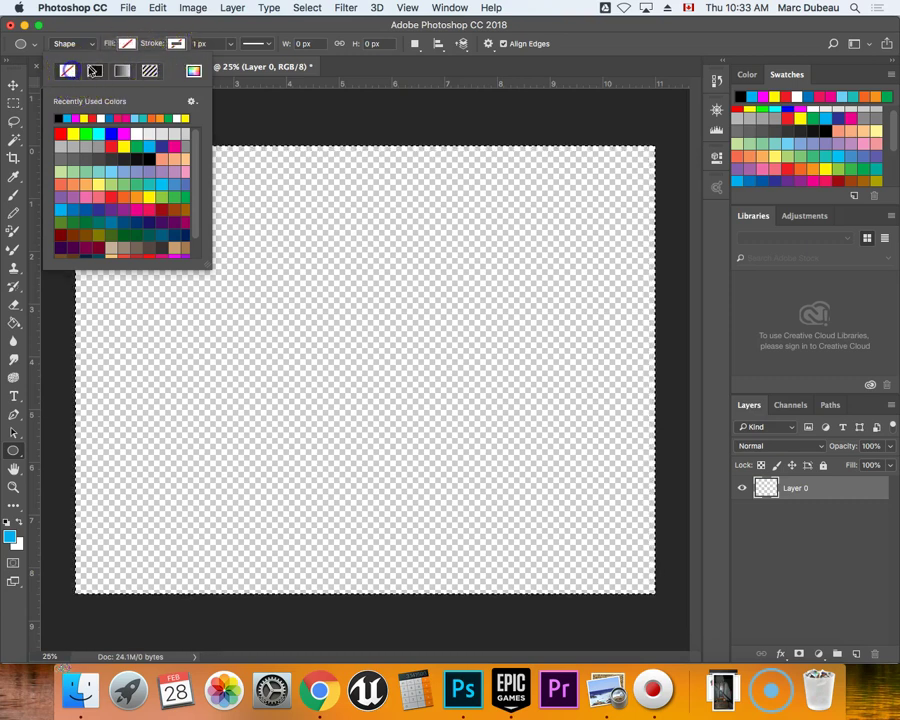
Give the ellipse a thick black stroke and draw a 920 × 961 px circle at left-centre
{"action": "left_click", "coordinate": [174, 45]}
{"action": "left_click", "coordinate": [144, 70]}
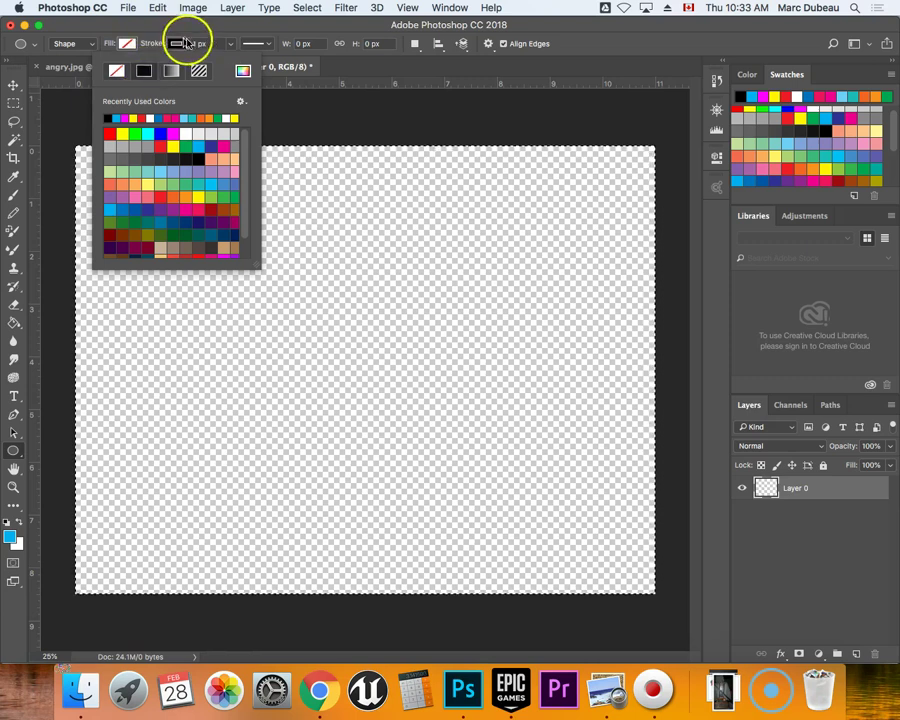
{"action": "left_click", "coordinate": [231, 50]}
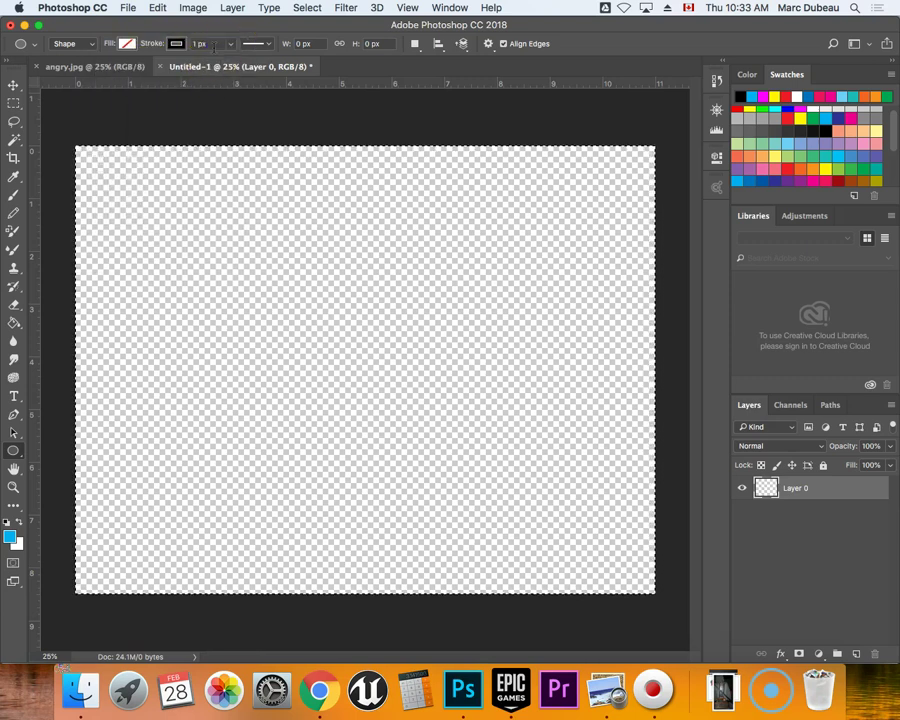
{"action": "left_click", "coordinate": [227, 47]}
{"action": "left_click_drag", "start_coordinate": [229, 63], "coordinate": [235, 64]}
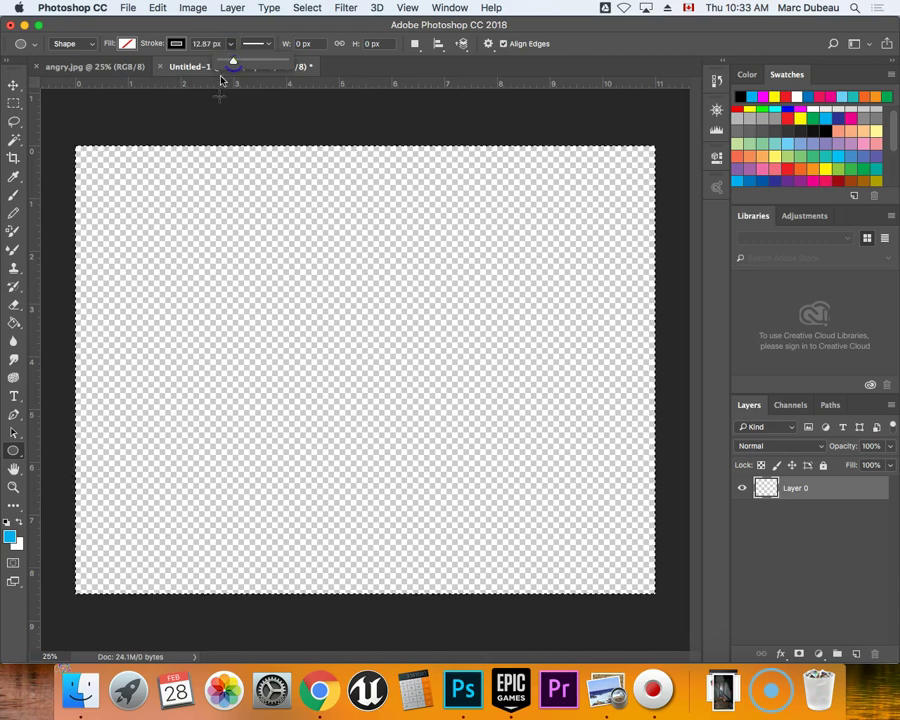
{"action": "left_click_drag", "start_coordinate": [264, 285], "coordinate": [424, 454]}
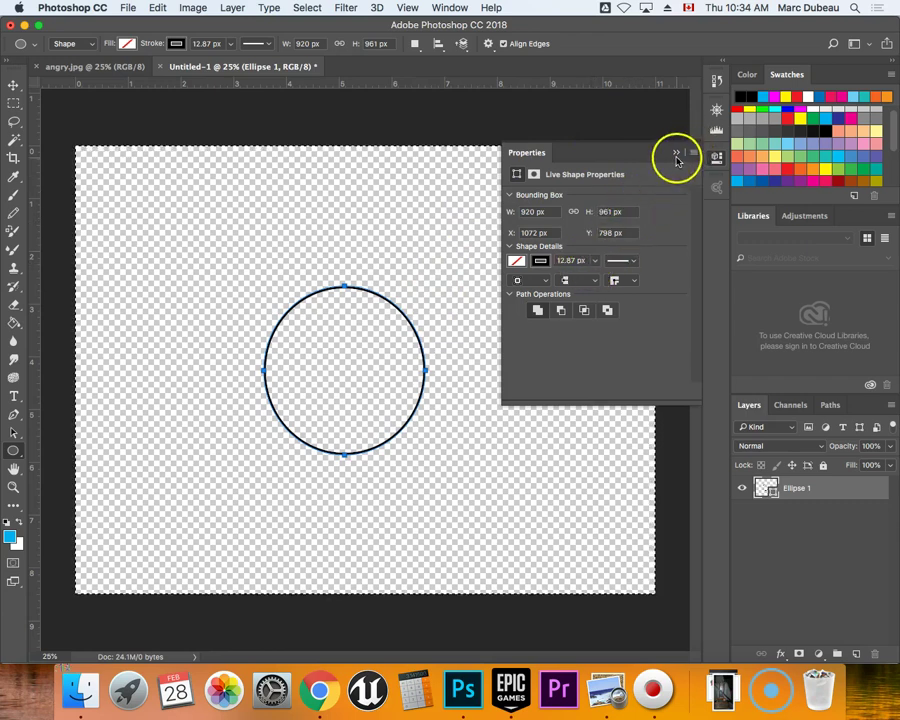
Close the Properties panel, rasterize Ellipse 1, and add an empty layer above it
{"action": "left_click", "coordinate": [675, 154]}
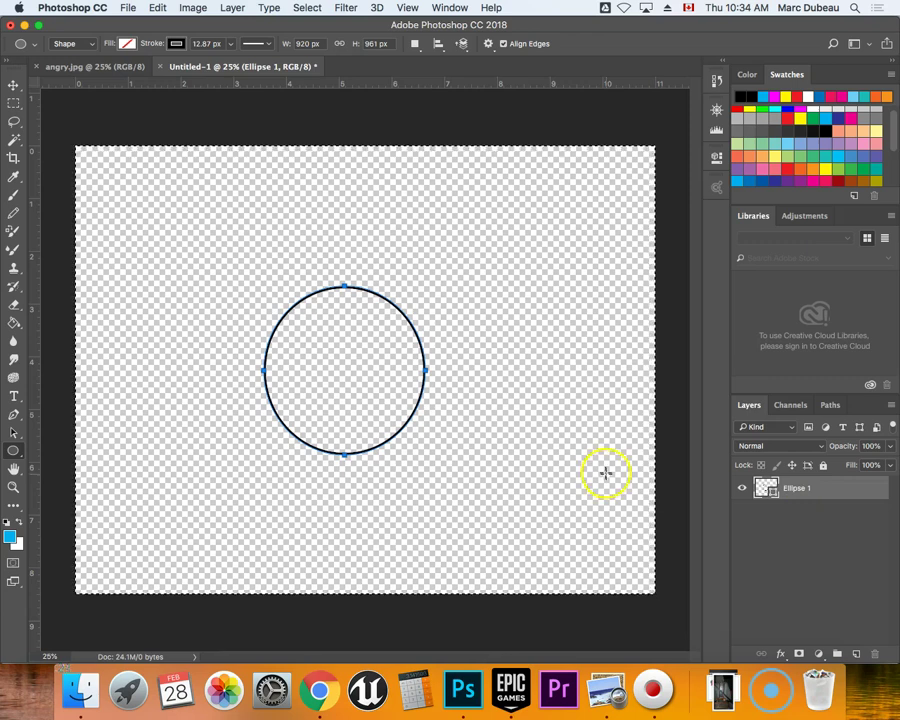
{"action": "double_click", "coordinate": [792, 490]}
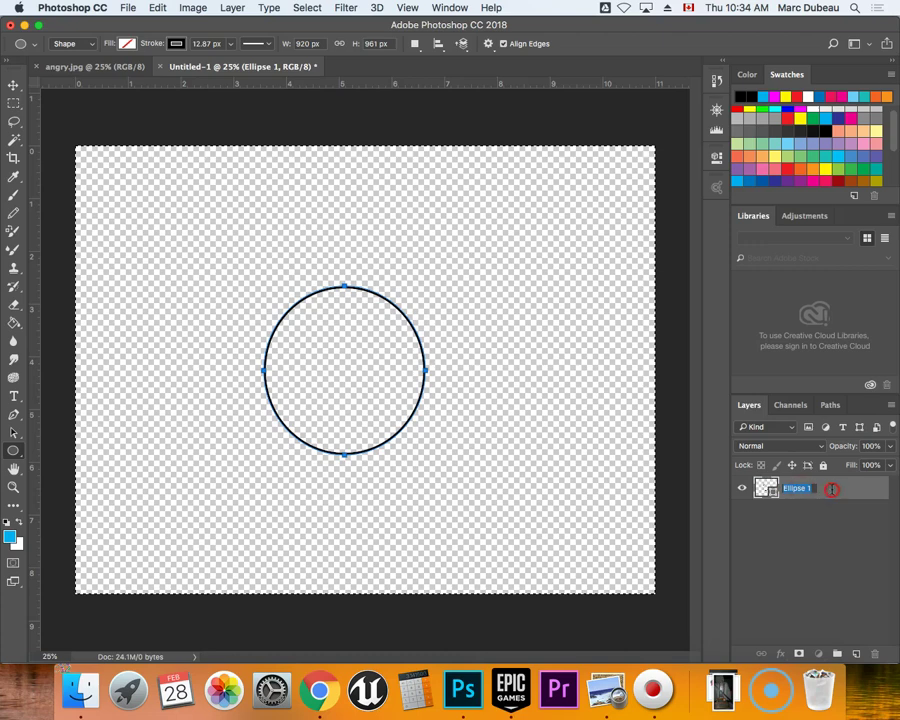
{"action": "right_click", "coordinate": [841, 489]}
{"action": "left_click", "coordinate": [841, 489]}
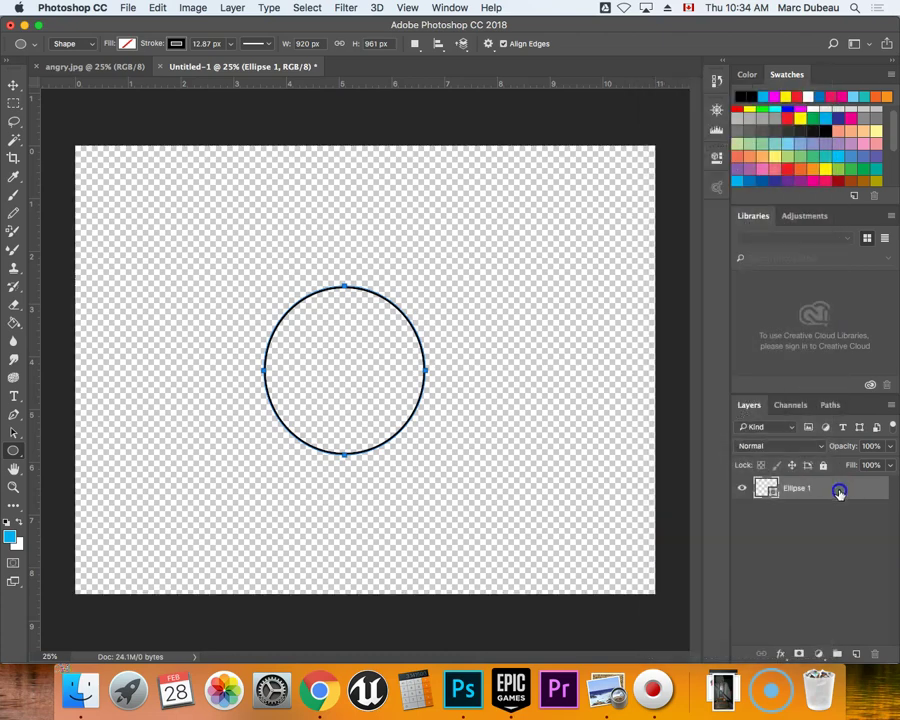
{"action": "right_click", "coordinate": [841, 489]}
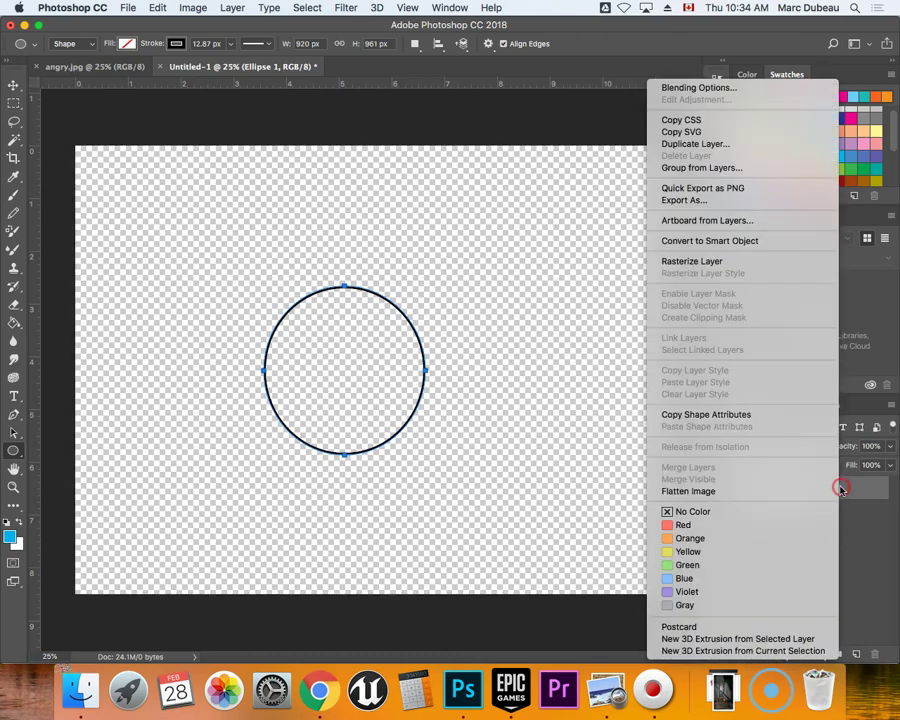
{"action": "left_click", "coordinate": [759, 262]}
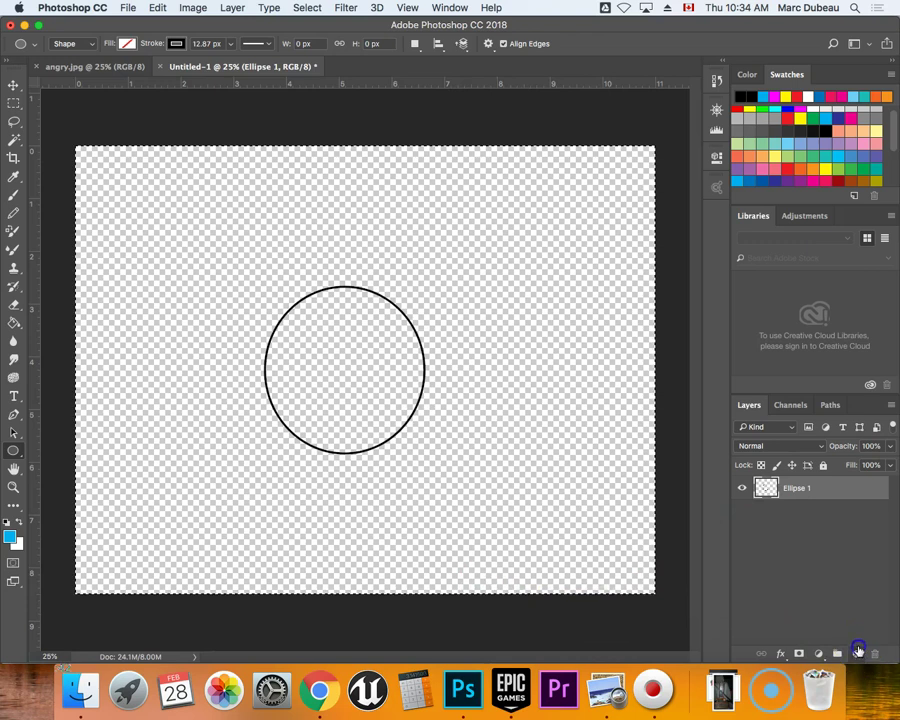
{"action": "left_click", "coordinate": [856, 654]}
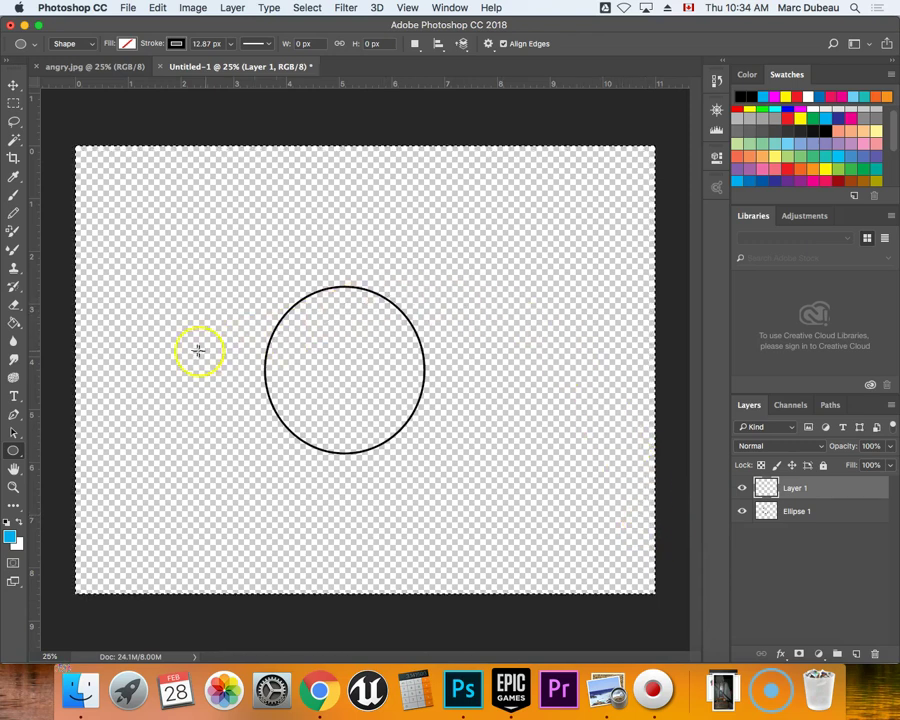
Sketch the angry masked head in black brush strokes on Layer 1 above the circle
{"action": "left_click", "coordinate": [26, 194]}
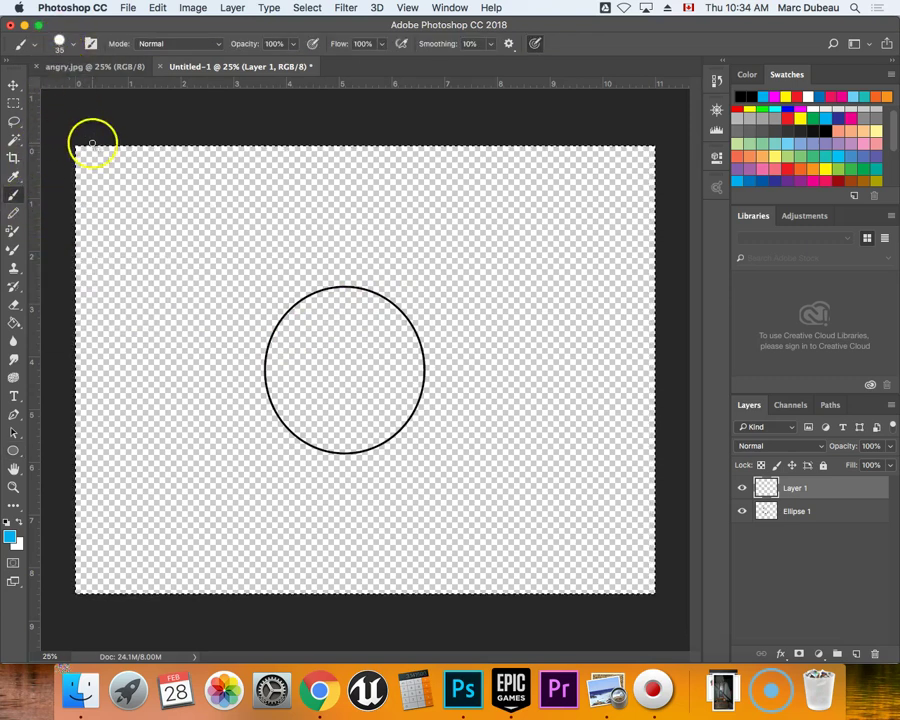
{"action": "left_click_drag", "start_coordinate": [141, 228], "coordinate": [187, 260]}
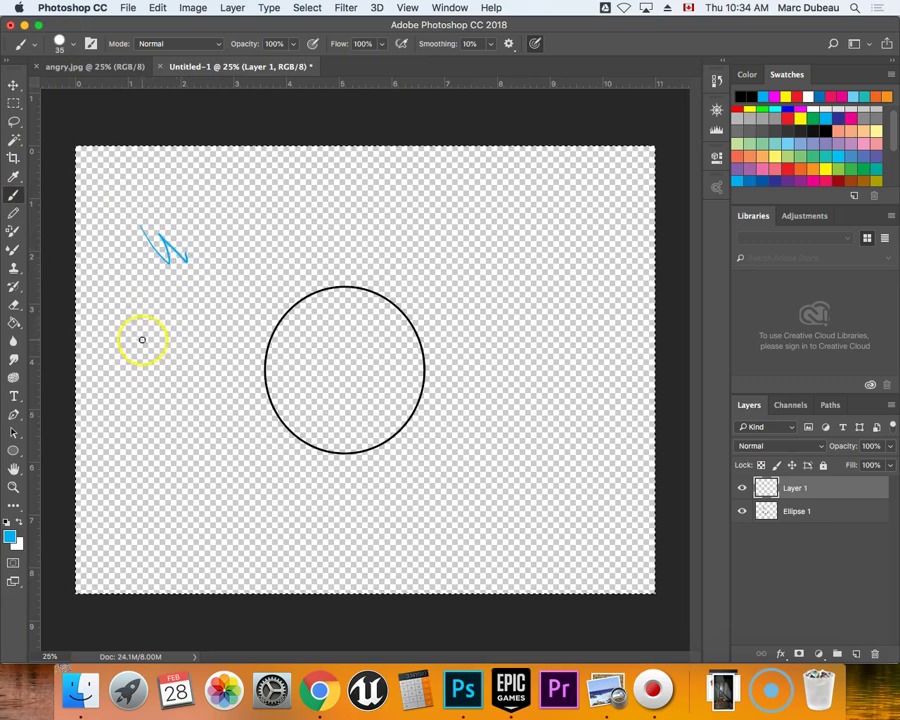
{"action": "key", "text": "super+z"}
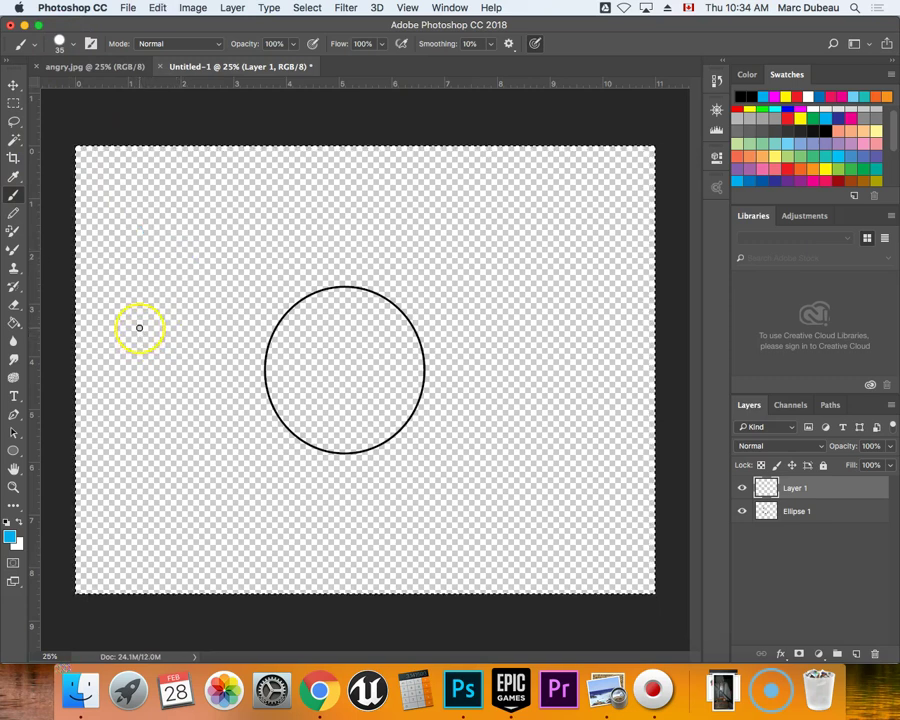
{"action": "left_click", "coordinate": [8, 522]}
{"action": "key", "text": "bracketright"}
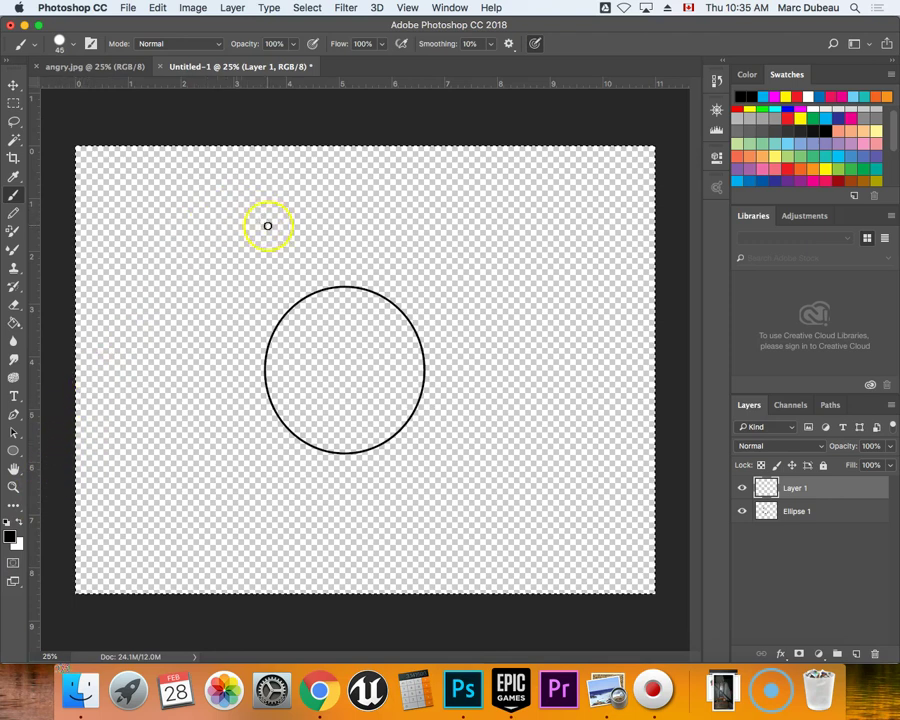
{"action": "mouse_move", "coordinate": [331, 239]}
{"action": "left_mouse_down"}
{"action": "mouse_move", "coordinate": [313, 299]}
{"action": "mouse_move", "coordinate": [324, 316]}
{"action": "mouse_move", "coordinate": [337, 328]}
{"action": "mouse_move", "coordinate": [358, 321]}
{"action": "mouse_move", "coordinate": [380, 295]}
{"action": "mouse_move", "coordinate": [380, 272]}
{"action": "mouse_move", "coordinate": [366, 240]}
{"action": "mouse_move", "coordinate": [326, 242]}
{"action": "left_mouse_up"}
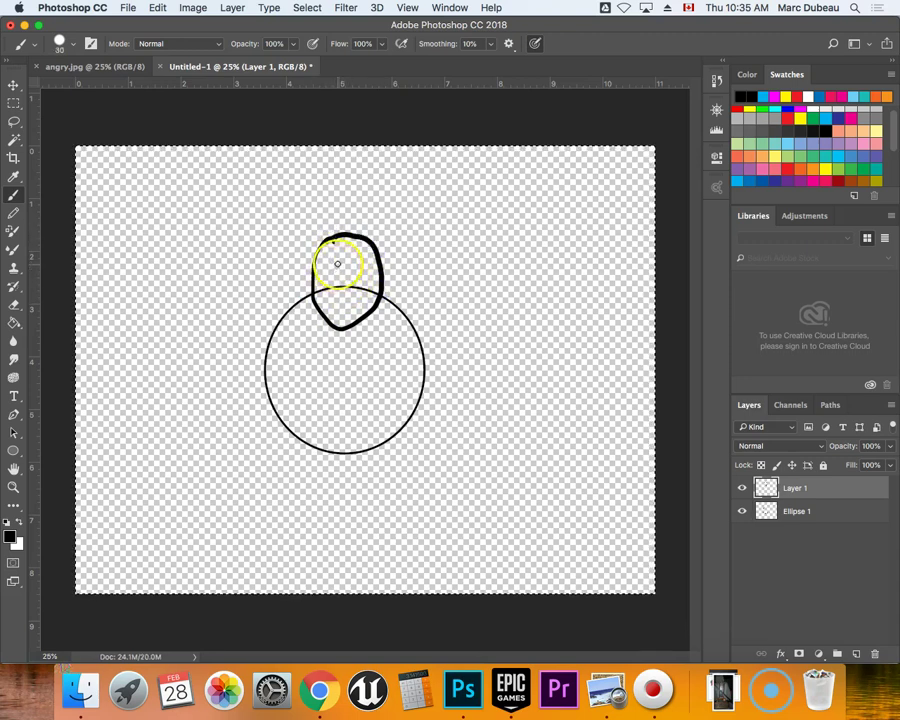
{"action": "key", "text": "bracketleft"}
{"action": "key", "text": "bracketleft"}
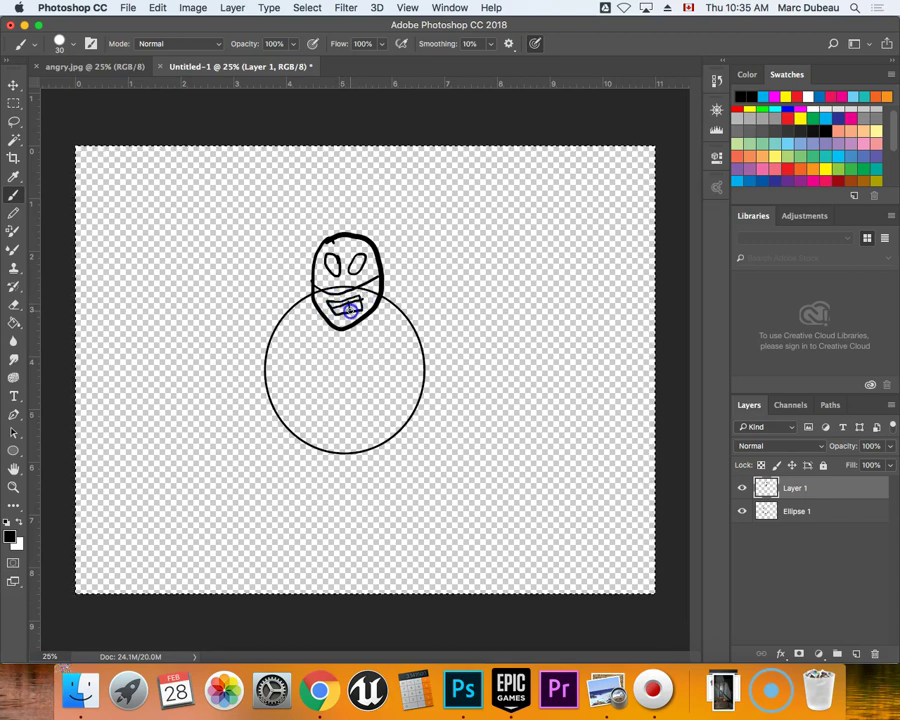
{"action": "left_click_drag", "start_coordinate": [331, 257], "coordinate": [312, 291]}
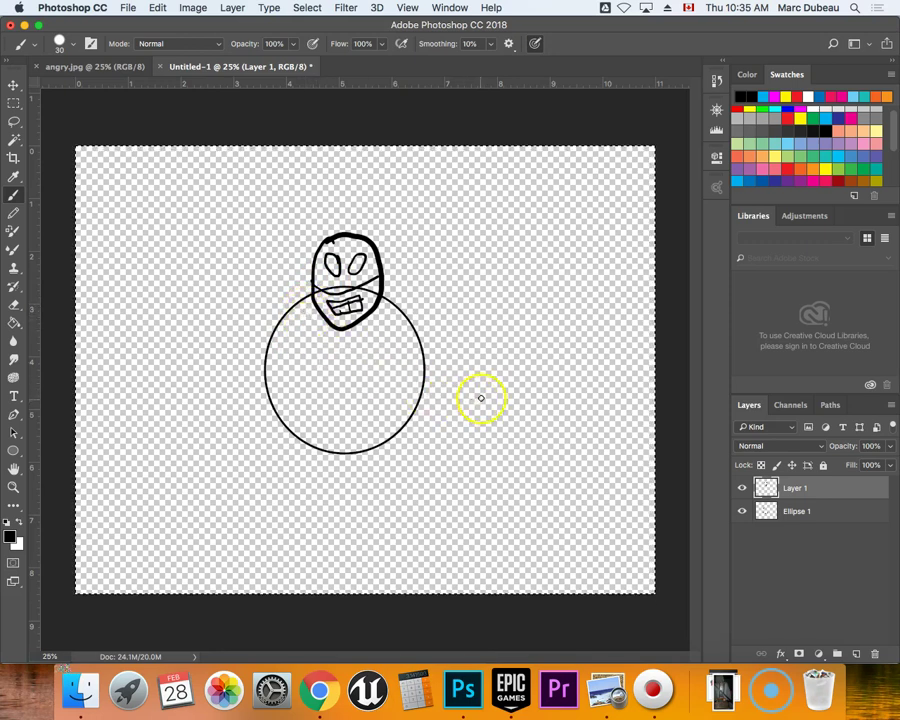
Select Layer 1 and add a new empty Layer 2 above it
{"action": "left_click", "coordinate": [795, 512]}
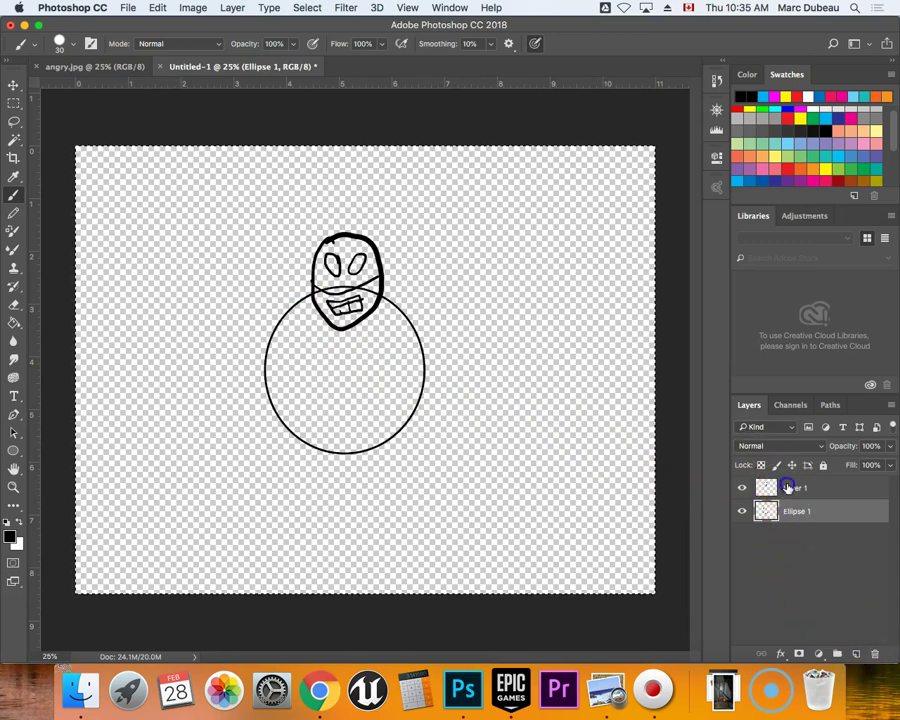
{"action": "left_click", "coordinate": [785, 488]}
{"action": "left_click", "coordinate": [837, 653]}
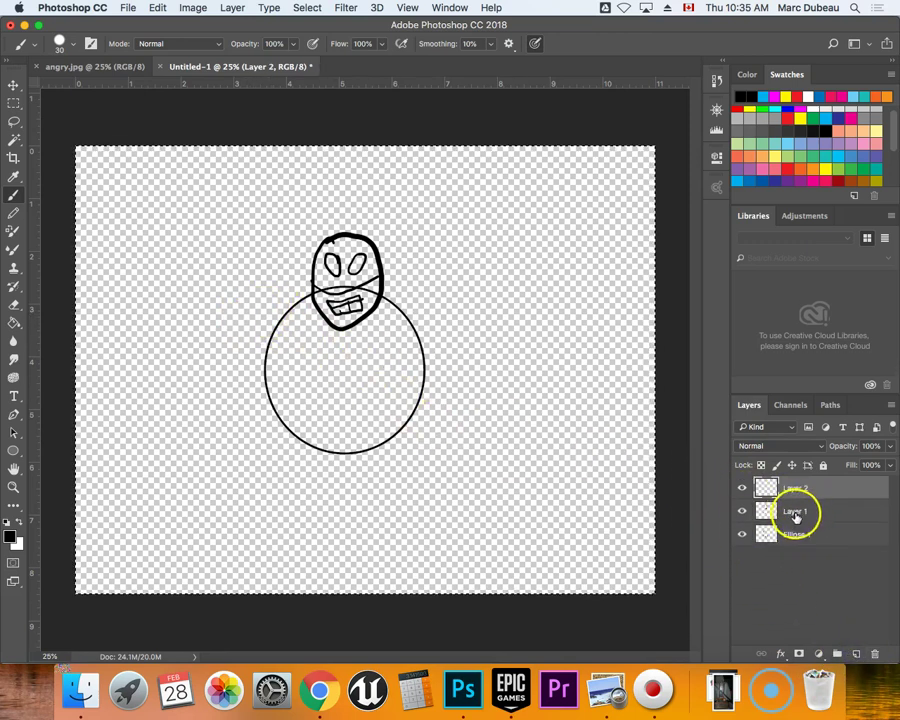
Brush two arms with hands reaching out from the circle's left and right sides
{"action": "left_click", "coordinate": [293, 304]}
{"action": "mouse_move", "coordinate": [293, 304]}
{"action": "left_mouse_down"}
{"action": "mouse_move", "coordinate": [250, 321]}
{"action": "mouse_move", "coordinate": [189, 424]}
{"action": "mouse_move", "coordinate": [202, 416]}
{"action": "mouse_move", "coordinate": [221, 433]}
{"action": "mouse_move", "coordinate": [229, 427]}
{"action": "mouse_move", "coordinate": [222, 407]}
{"action": "mouse_move", "coordinate": [265, 362]}
{"action": "left_mouse_up"}
{"action": "mouse_move", "coordinate": [398, 302]}
{"action": "left_mouse_down"}
{"action": "mouse_move", "coordinate": [473, 327]}
{"action": "mouse_move", "coordinate": [509, 384]}
{"action": "mouse_move", "coordinate": [523, 381]}
{"action": "mouse_move", "coordinate": [525, 398]}
{"action": "mouse_move", "coordinate": [494, 414]}
{"action": "left_mouse_up"}
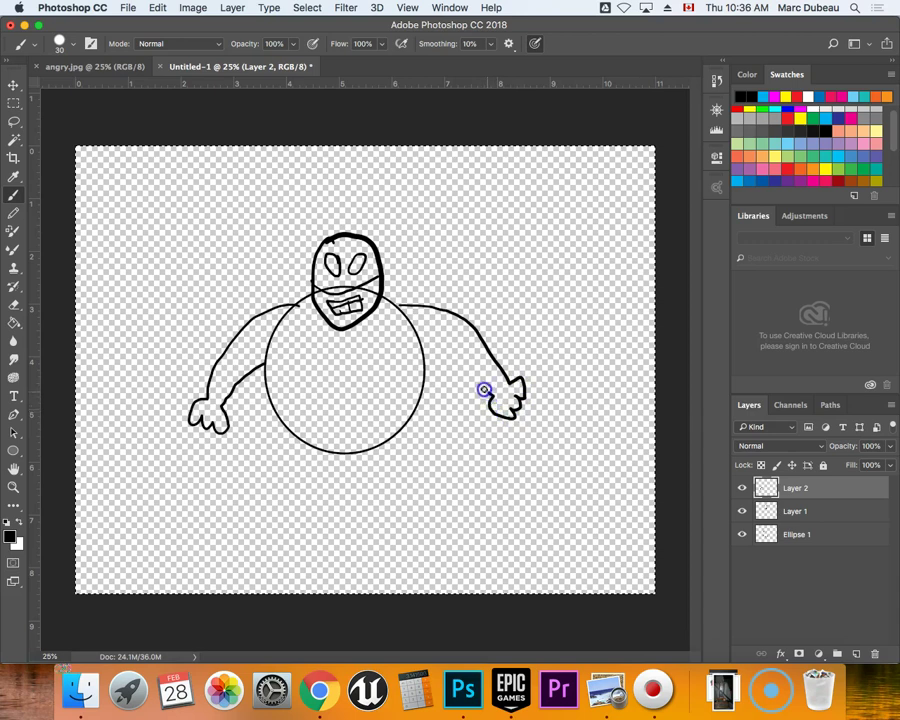
{"action": "left_click", "coordinate": [440, 344]}
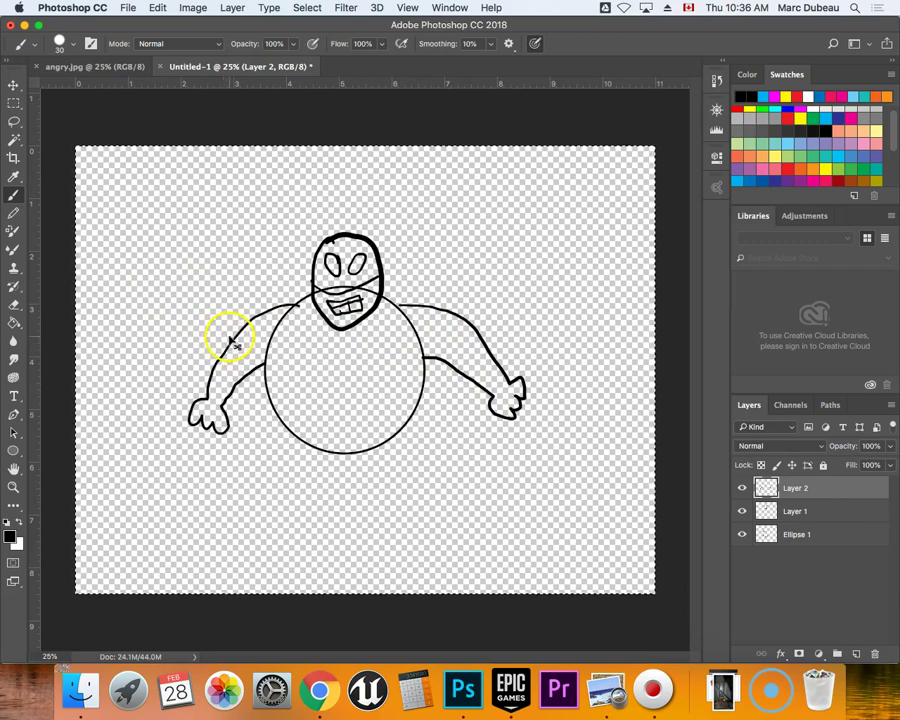
{"action": "key", "text": "super+z"}
{"action": "key", "text": "super+t"}
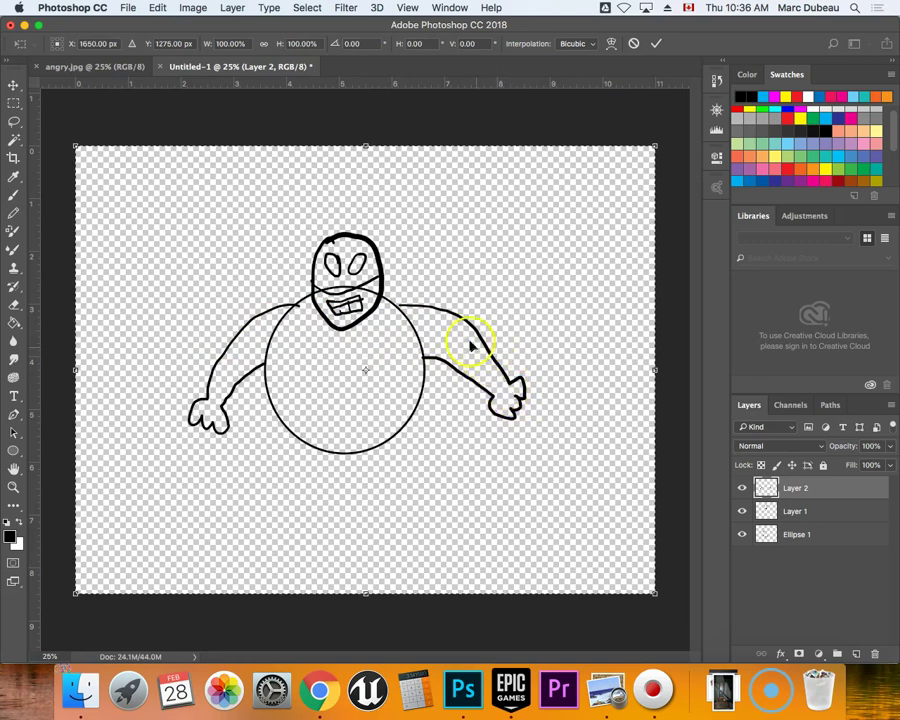
{"action": "left_click", "coordinate": [16, 98]}
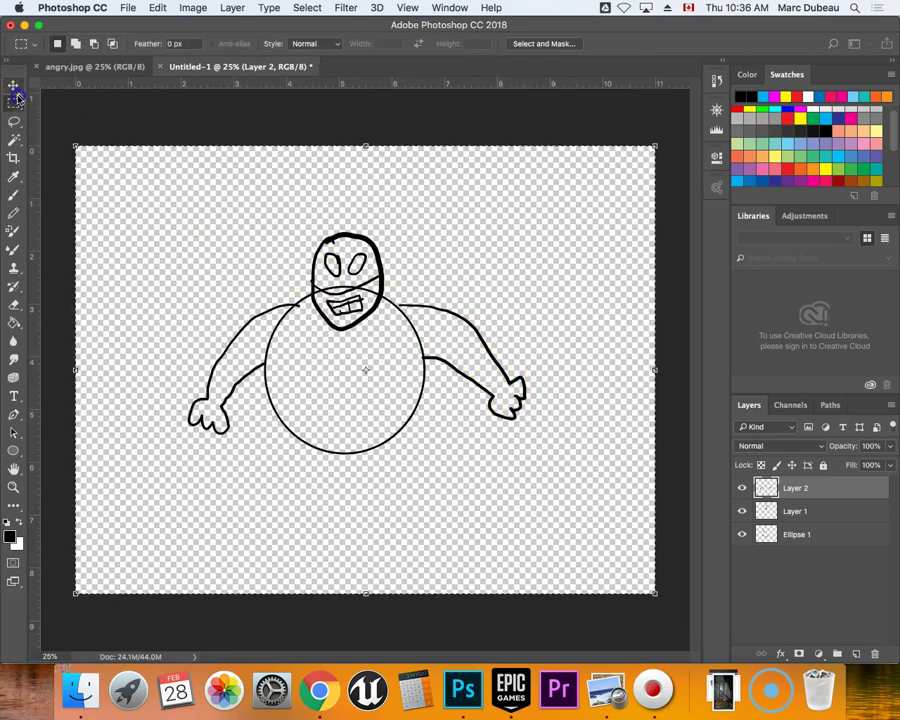
{"action": "left_click", "coordinate": [18, 85]}
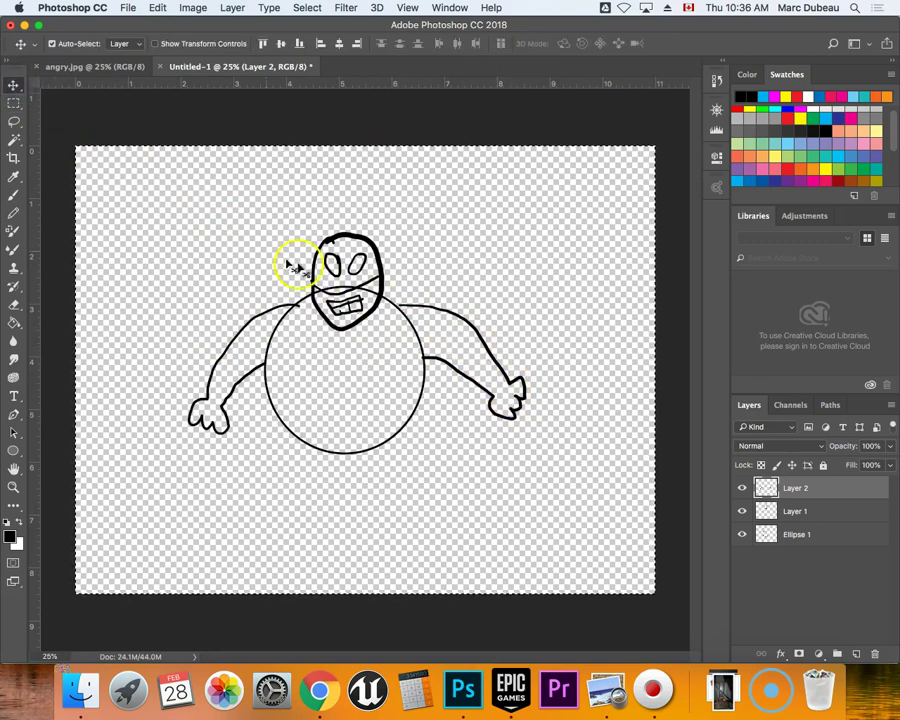
{"action": "key", "text": "super+t"}
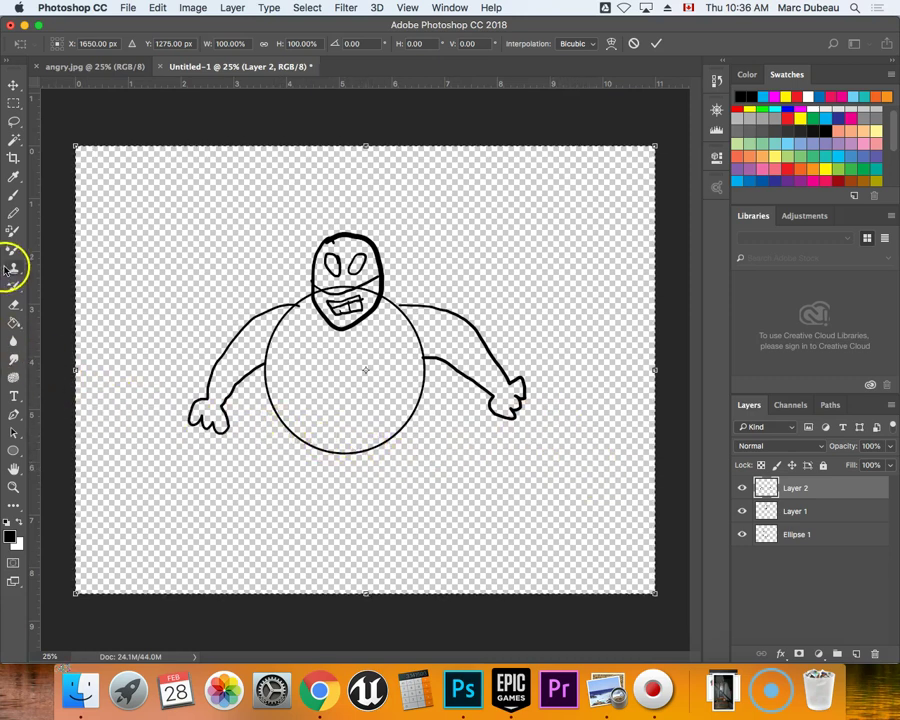
Paint both legs with feet under the body and the belt line across the belly
{"action": "left_click", "coordinate": [15, 196]}
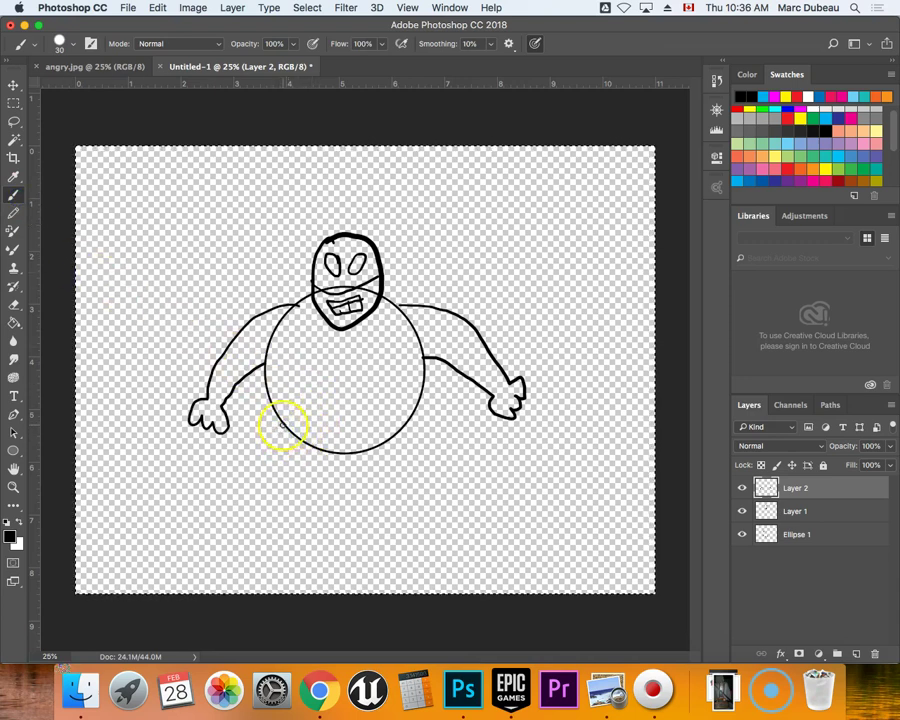
{"action": "left_click_drag", "start_coordinate": [276, 416], "coordinate": [275, 438]}
{"action": "mouse_move", "coordinate": [285, 497]}
{"action": "left_mouse_down"}
{"action": "mouse_move", "coordinate": [252, 526]}
{"action": "mouse_move", "coordinate": [296, 516]}
{"action": "left_mouse_up"}
{"action": "left_click_drag", "start_coordinate": [330, 462], "coordinate": [331, 453]}
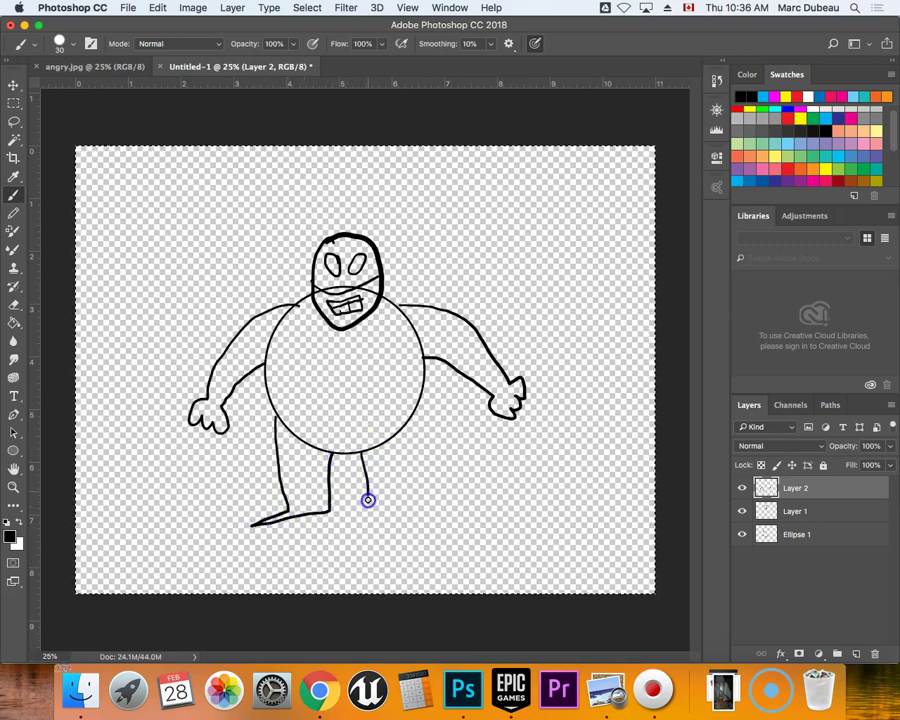
{"action": "left_click_drag", "start_coordinate": [360, 517], "coordinate": [396, 518]}
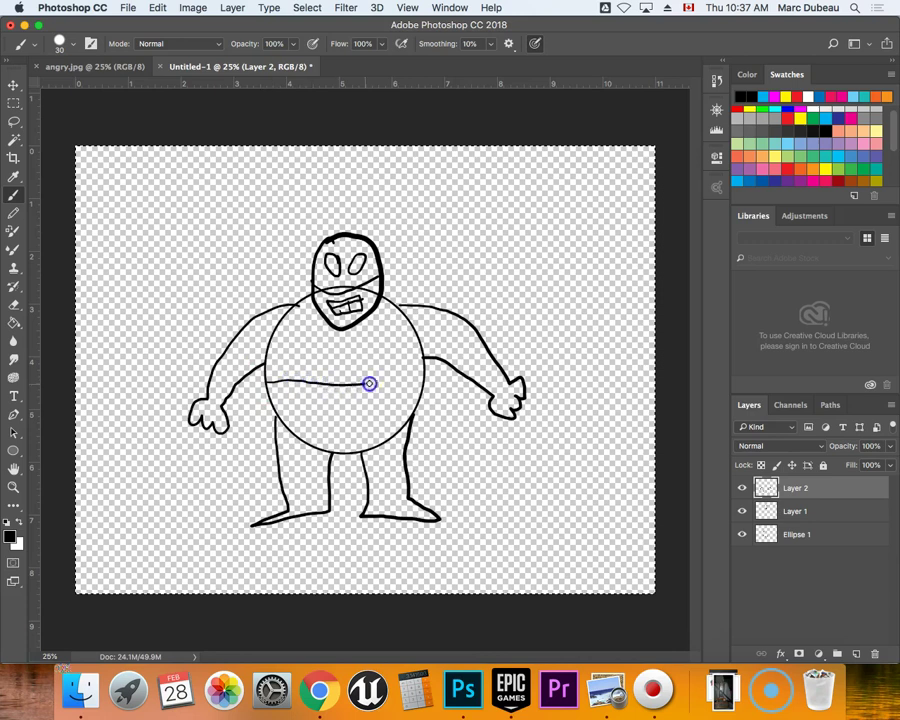
{"action": "left_click_drag", "start_coordinate": [416, 378], "coordinate": [426, 377]}
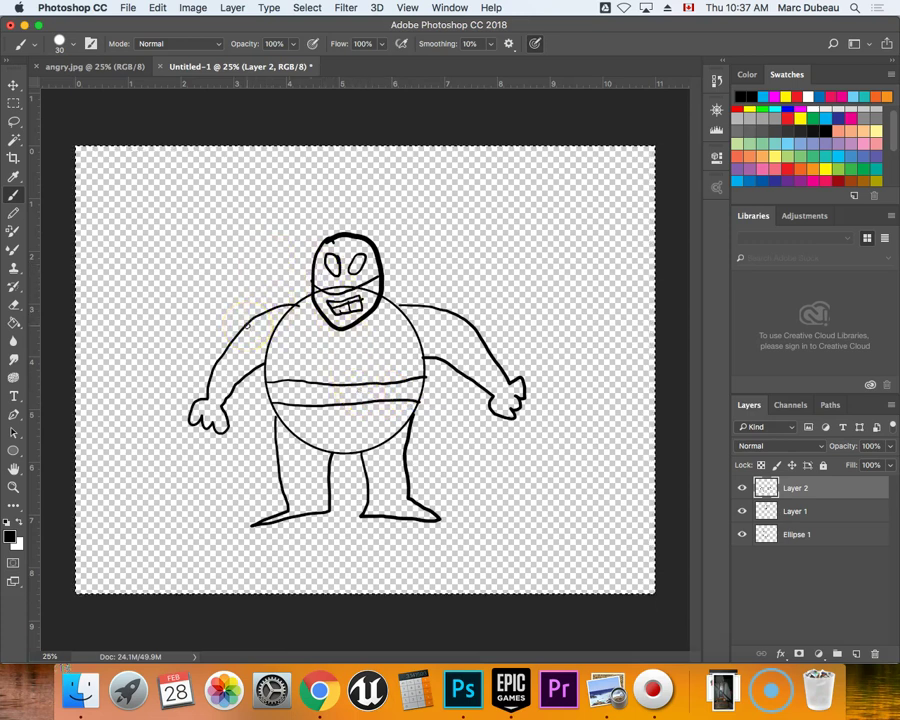
Select the Custom Shape tool, append the Shapes set, and pick the star shape
{"action": "left_click", "coordinate": [15, 452]}
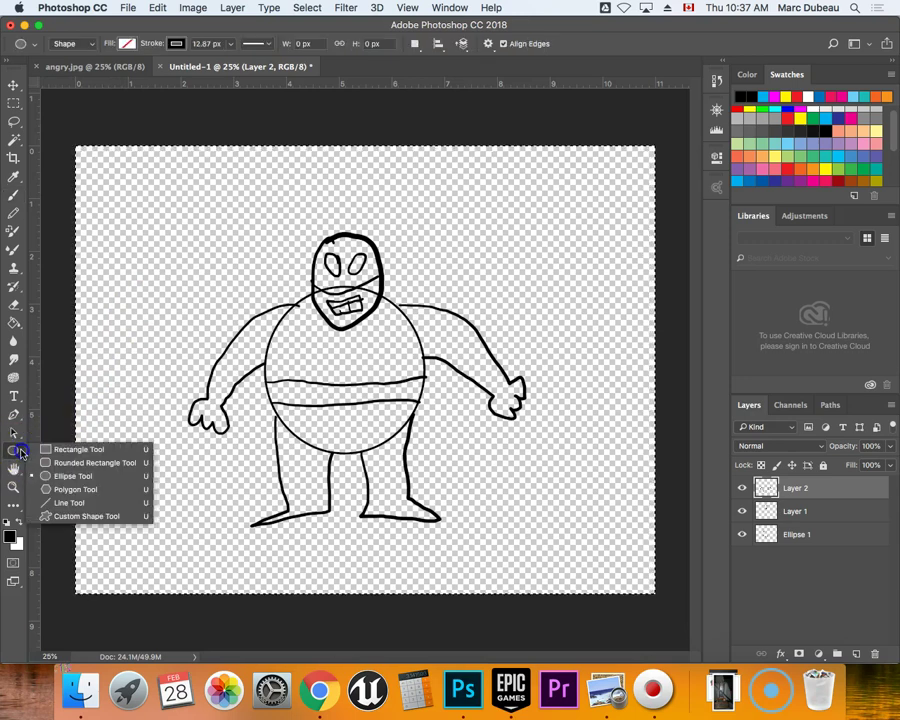
{"action": "left_click", "coordinate": [60, 513]}
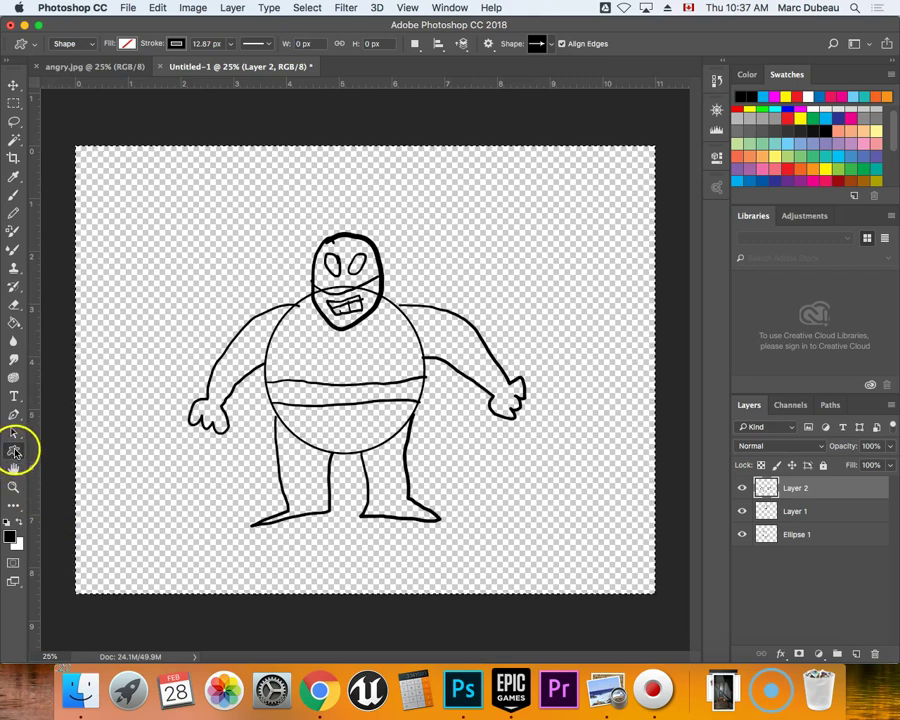
{"action": "left_click", "coordinate": [16, 455]}
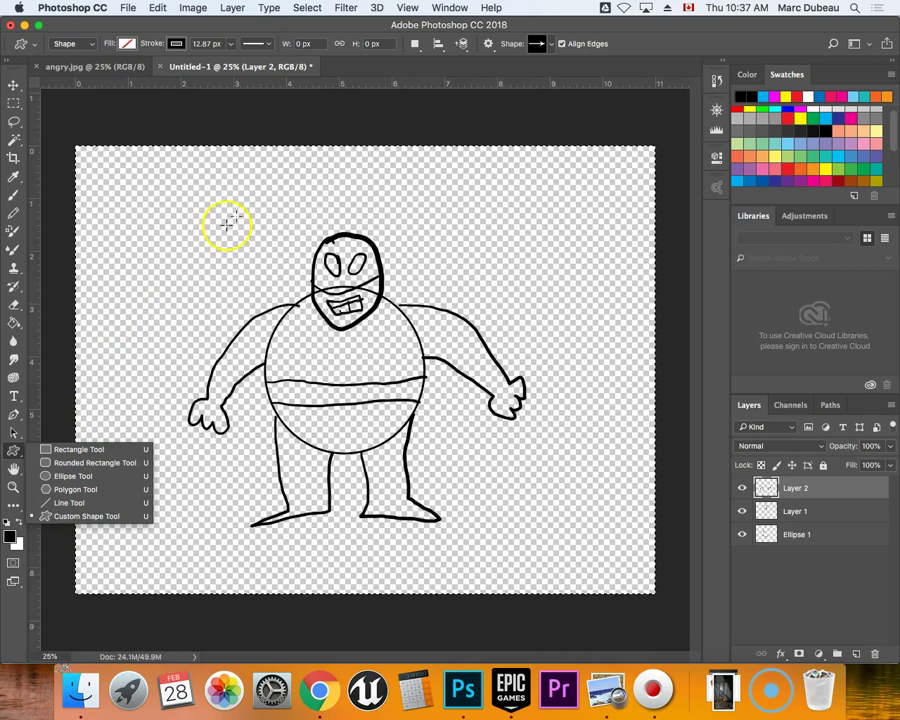
{"action": "left_click", "coordinate": [544, 50]}
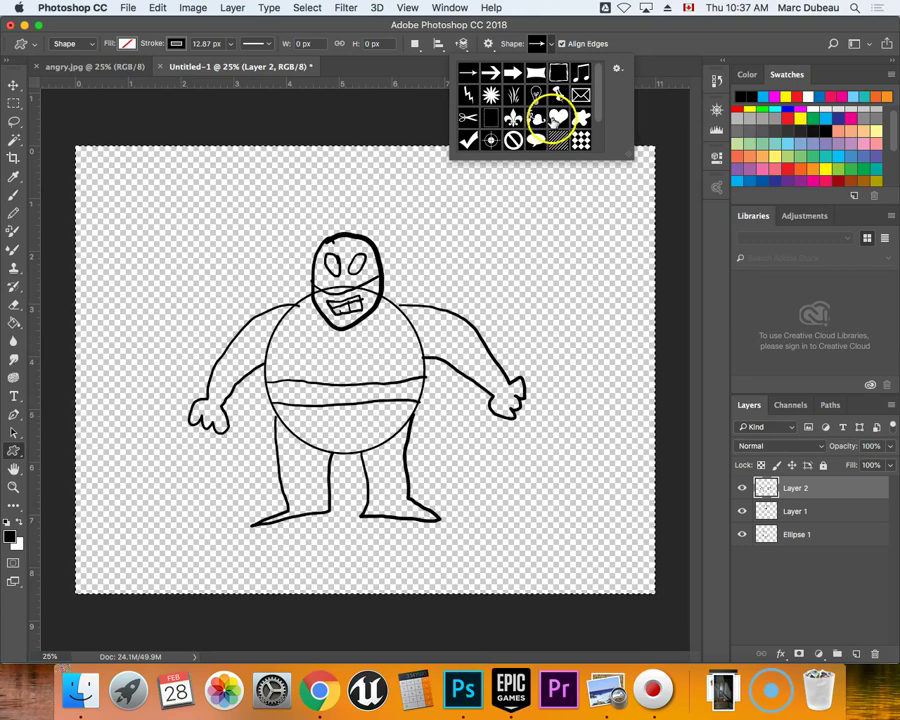
{"action": "left_click", "coordinate": [616, 70]}
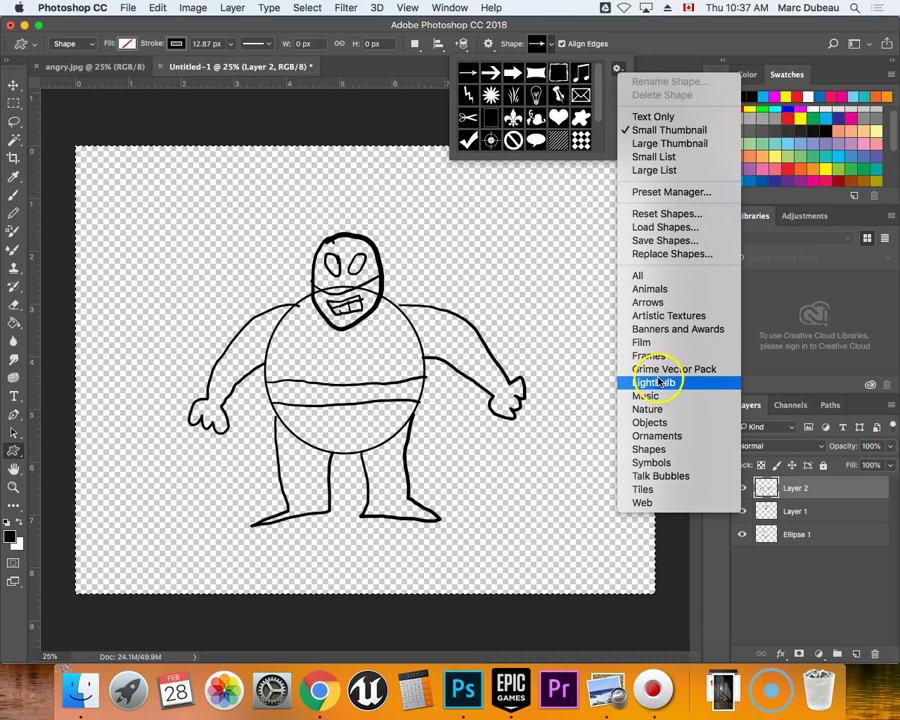
{"action": "left_click", "coordinate": [660, 449]}
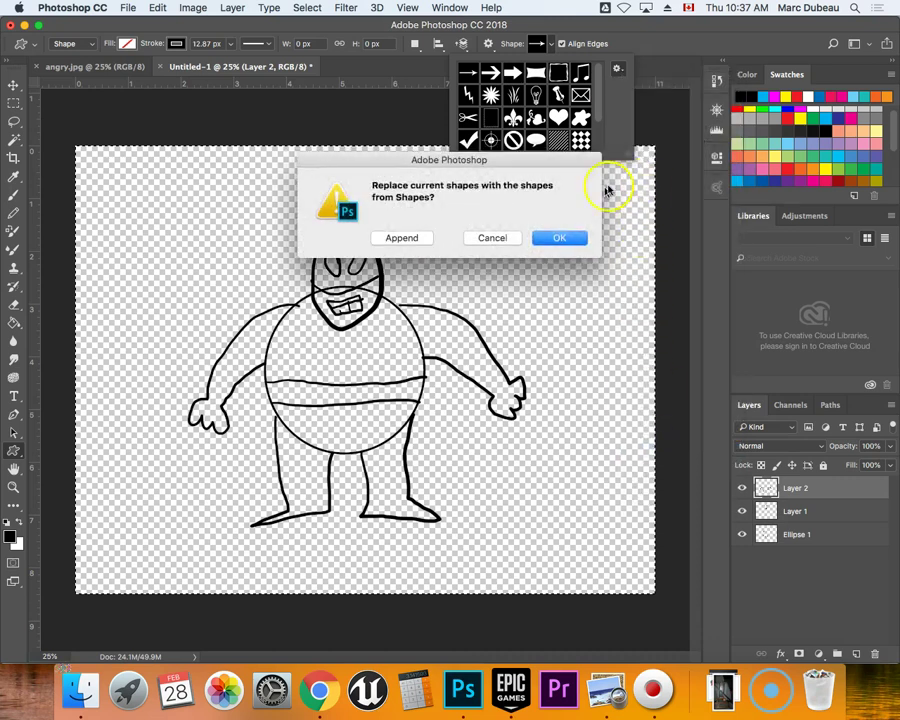
{"action": "left_click", "coordinate": [397, 238]}
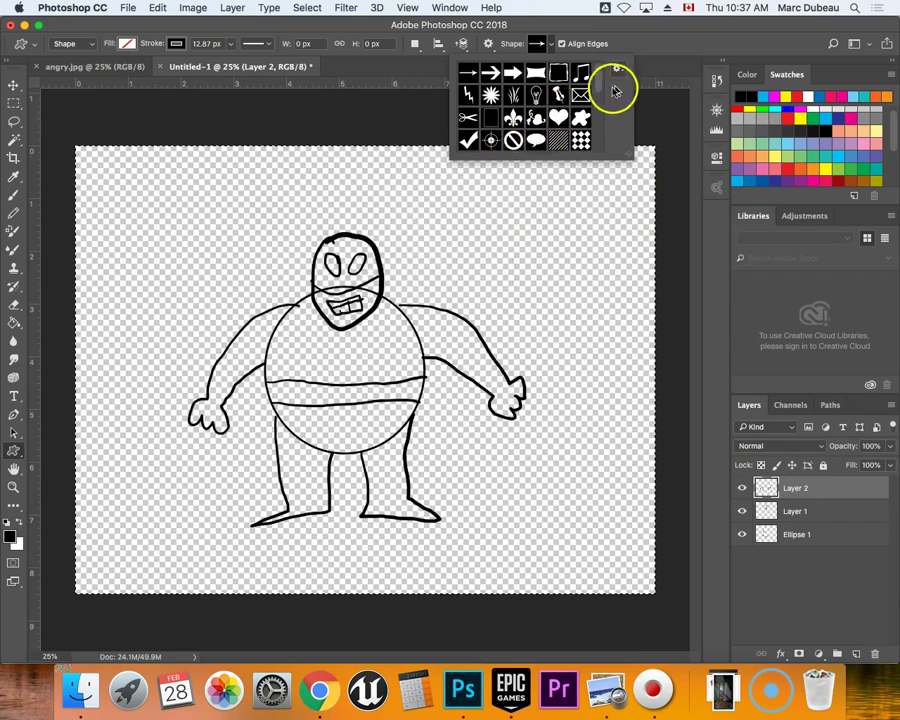
{"action": "left_click_drag", "start_coordinate": [598, 88], "coordinate": [592, 114]}
{"action": "left_click", "coordinate": [556, 90]}
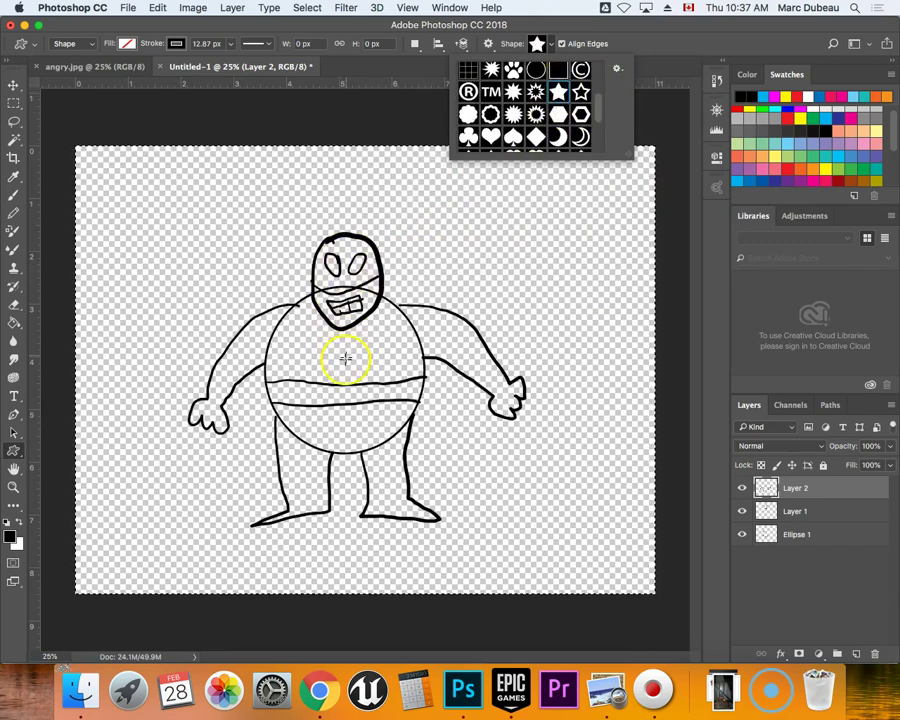
Draw a star centred on the belt and a small star on the mask's forehead
{"action": "left_click_drag", "start_coordinate": [330, 390], "coordinate": [360, 414]}
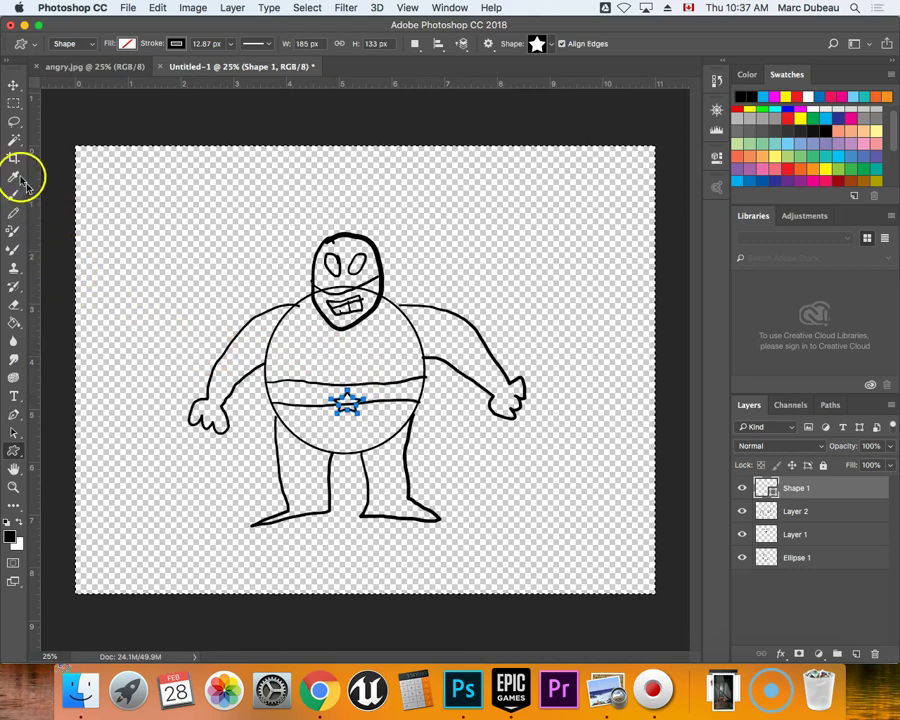
{"action": "left_click", "coordinate": [14, 86]}
{"action": "left_click_drag", "start_coordinate": [347, 405], "coordinate": [350, 396]}
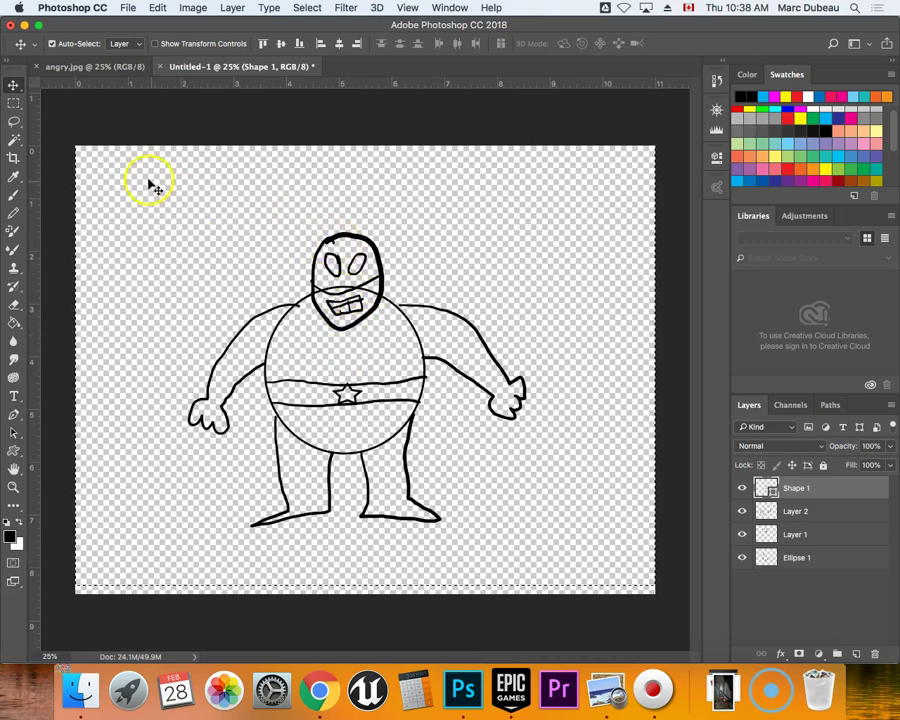
{"action": "left_click", "coordinate": [14, 450]}
{"action": "left_click_drag", "start_coordinate": [338, 242], "coordinate": [358, 248]}
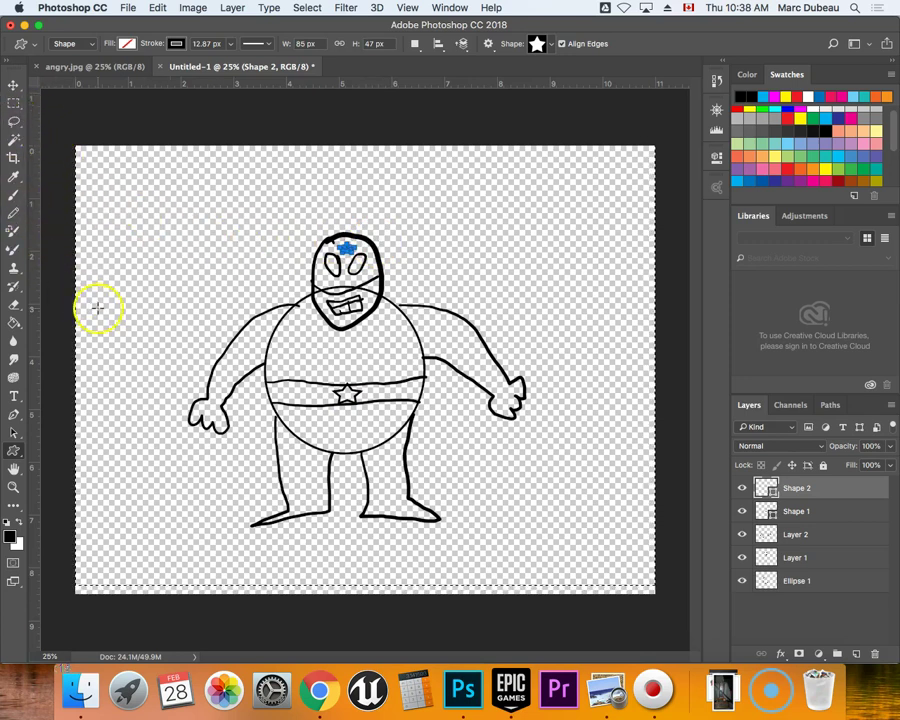
{"action": "key", "text": "b"}
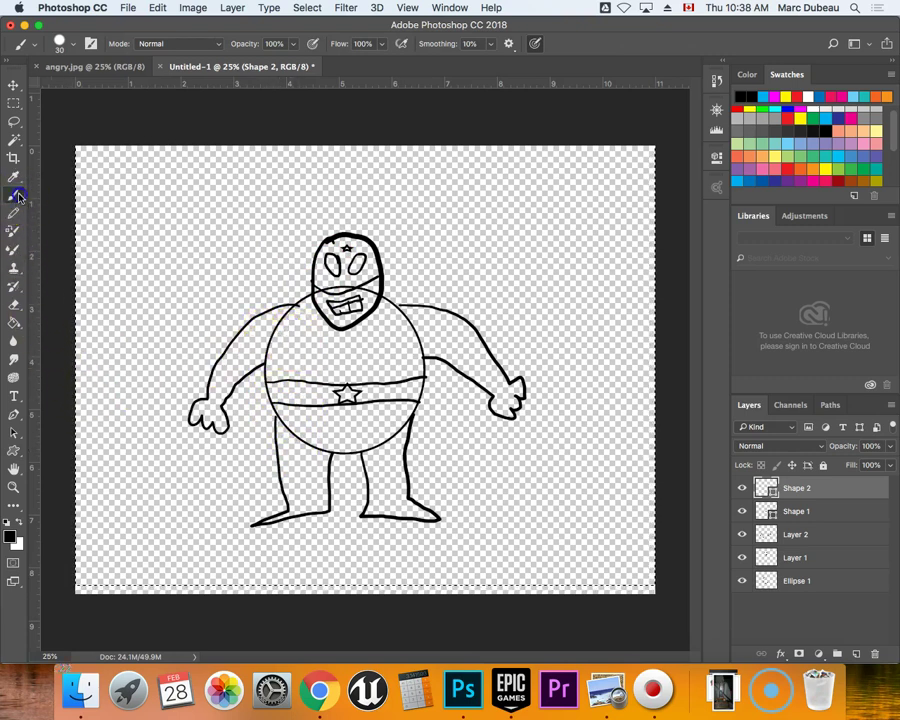
Rasterize the forehead star layer and paint the V-shaped chest lines on Ellipse 1
{"action": "left_click", "coordinate": [292, 337]}
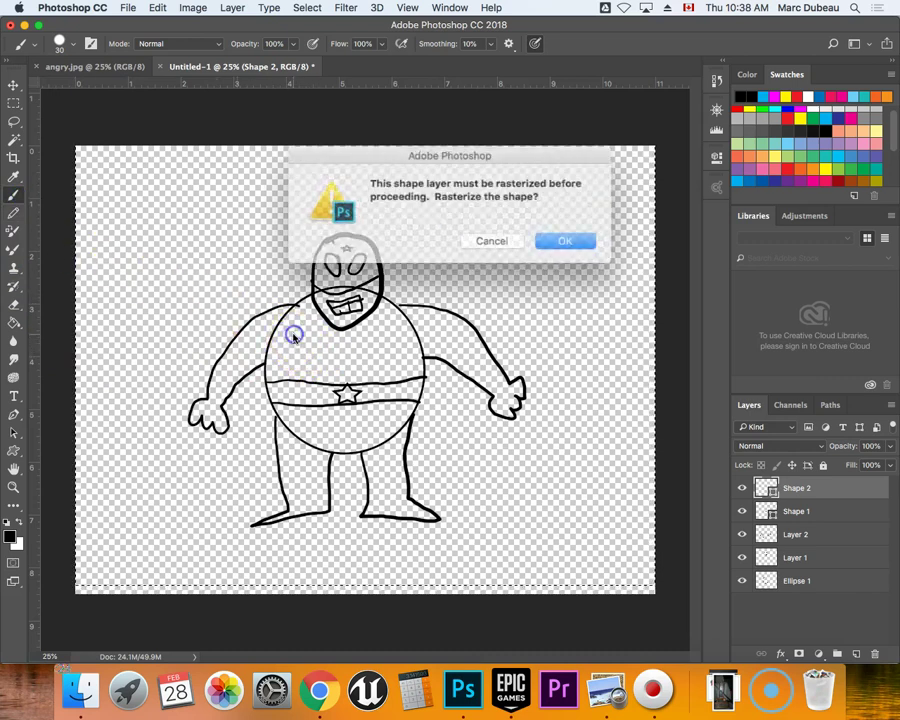
{"action": "left_click", "coordinate": [557, 240]}
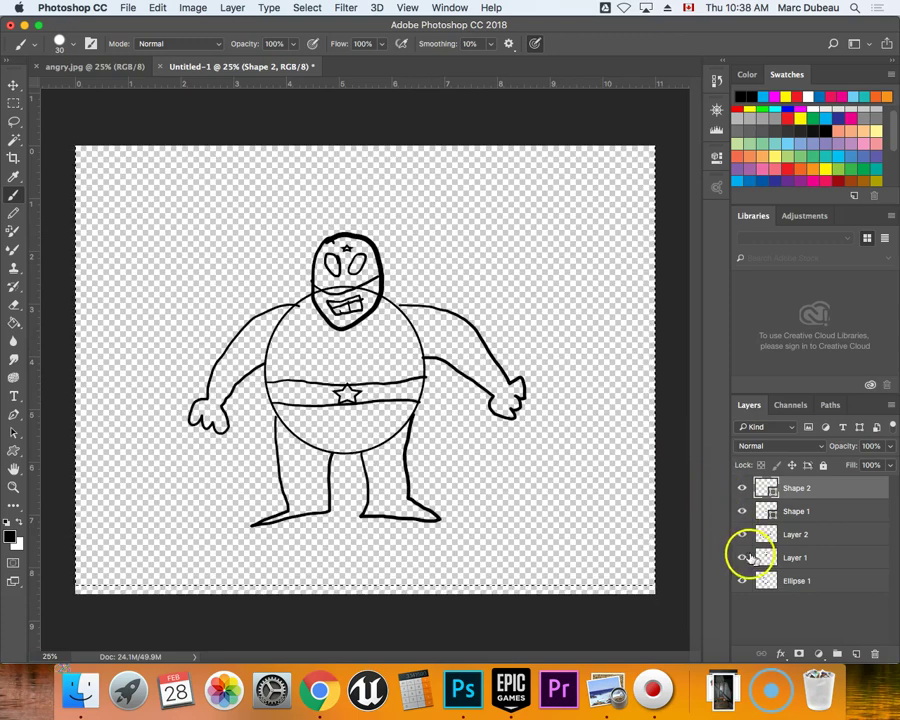
{"action": "left_click", "coordinate": [800, 580]}
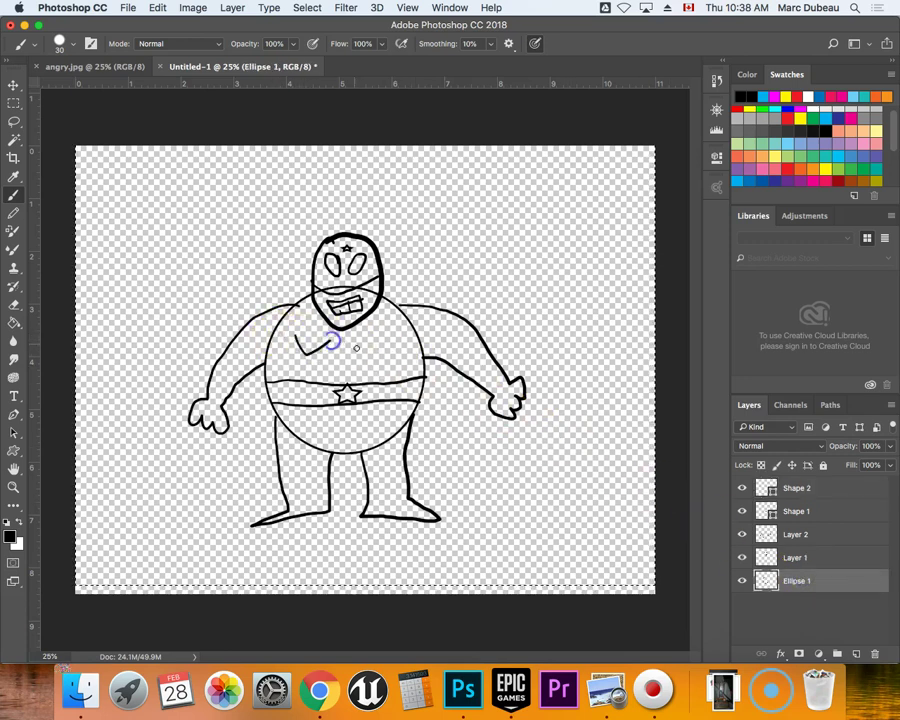
{"action": "left_click_drag", "start_coordinate": [362, 343], "coordinate": [378, 352]}
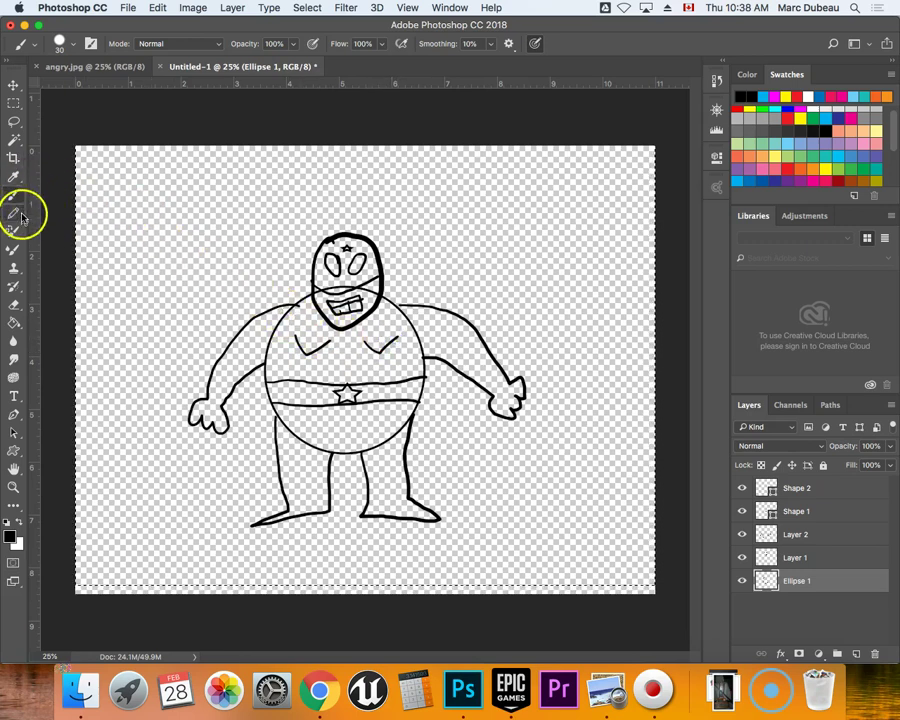
{"action": "left_click", "coordinate": [14, 305]}
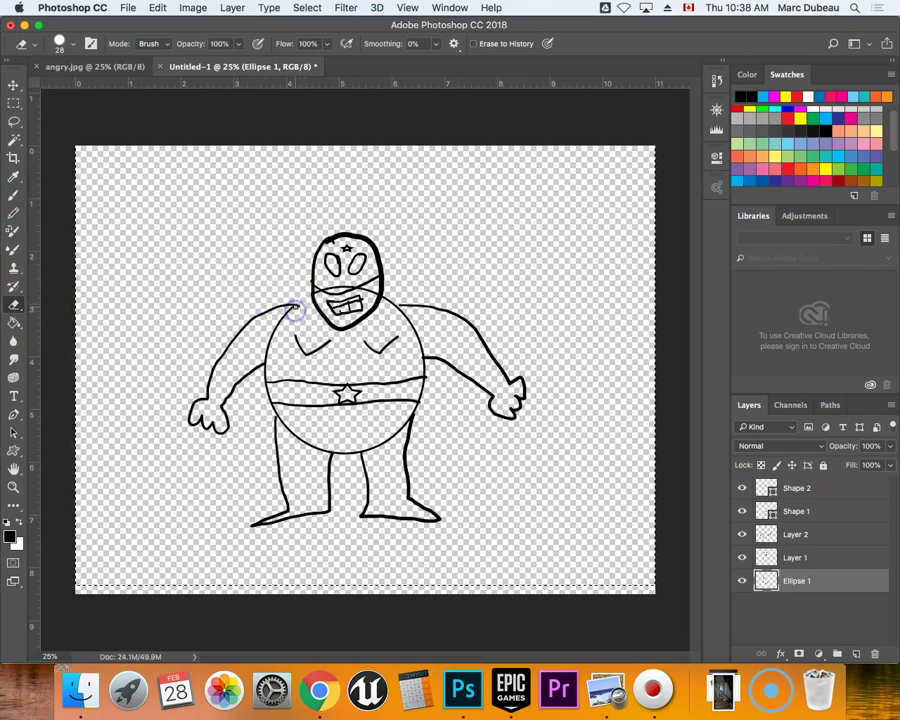
{"action": "key", "text": "super+z"}
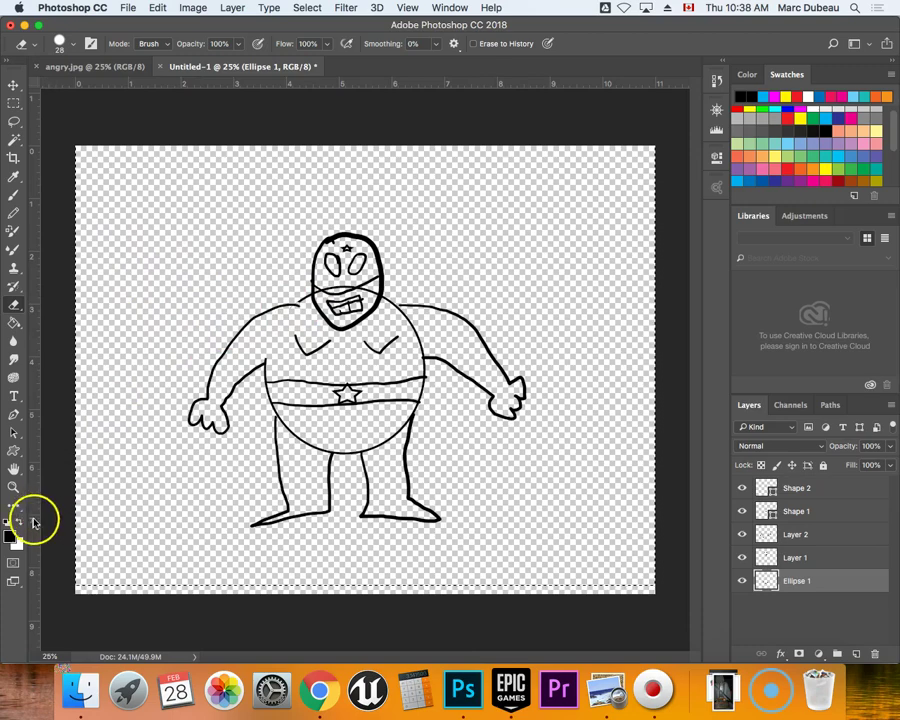
{"action": "left_click", "coordinate": [14, 486]}
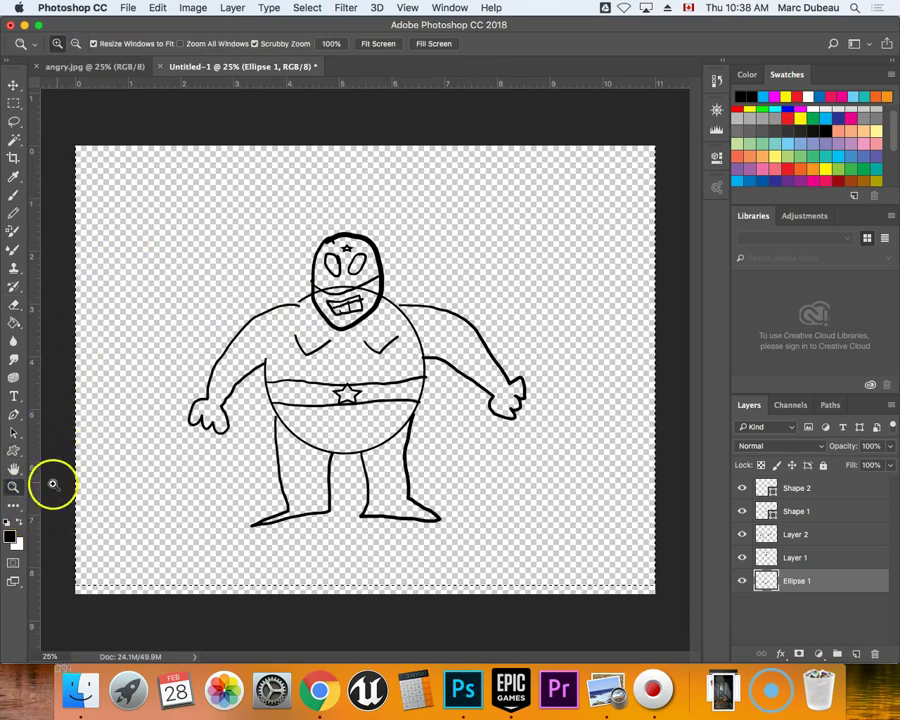
Zoom and pan onto the left shoulder–head junction, settling at 66.7% zoom
{"action": "mouse_move", "coordinate": [172, 212]}
{"action": "left_mouse_down"}
{"action": "mouse_move", "coordinate": [355, 307]}
{"action": "mouse_move", "coordinate": [336, 294]}
{"action": "left_mouse_up"}
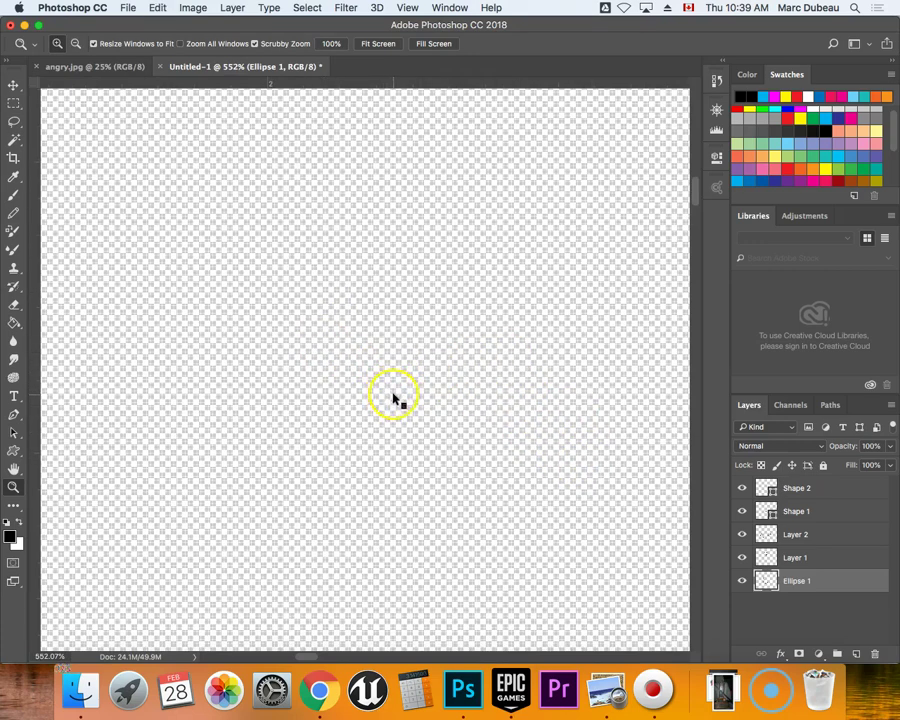
{"action": "key", "text": "space"}
{"action": "left_click_drag", "start_coordinate": [474, 364], "coordinate": [498, 357]}
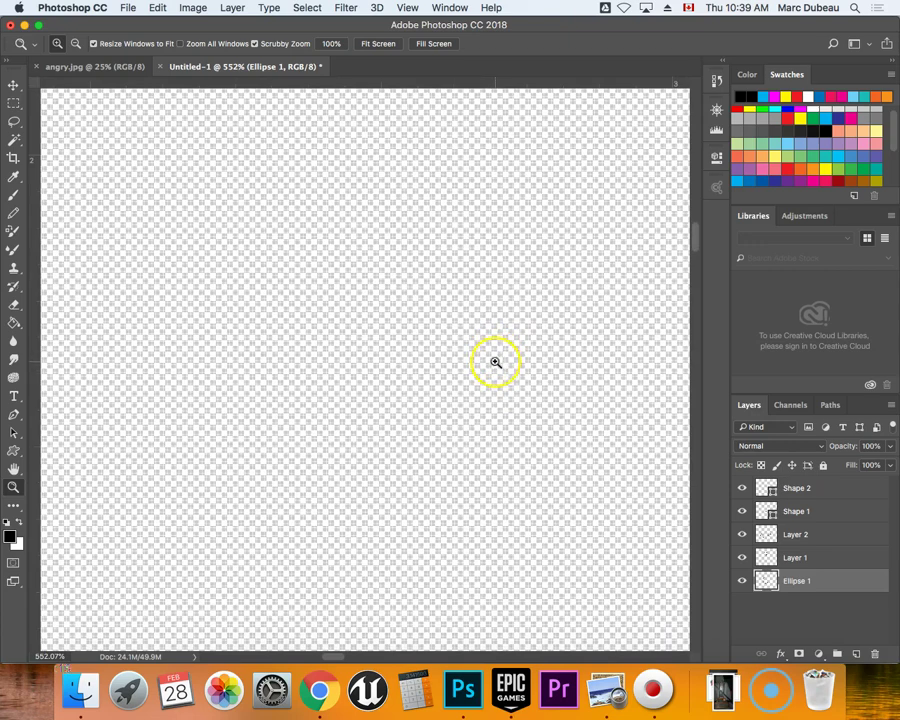
{"action": "left_click", "coordinate": [501, 344]}
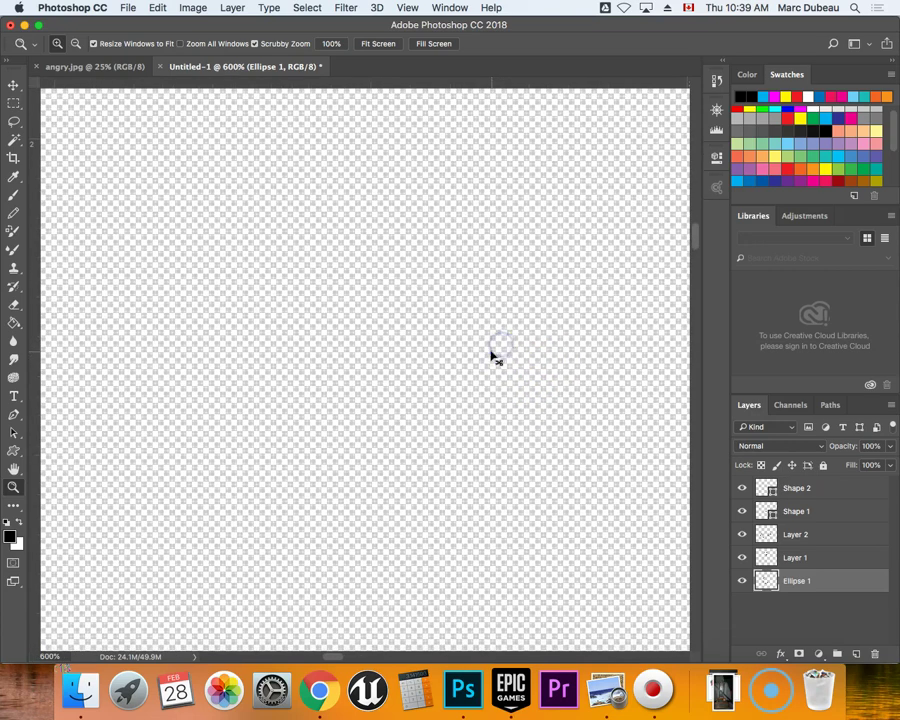
{"action": "key", "text": "super+minus"}
{"action": "key", "text": "super+minus"}
{"action": "key", "text": "super+minus"}
{"action": "key", "text": "super+minus"}
{"action": "key", "text": "super+minus"}
{"action": "key", "text": "super+minus"}
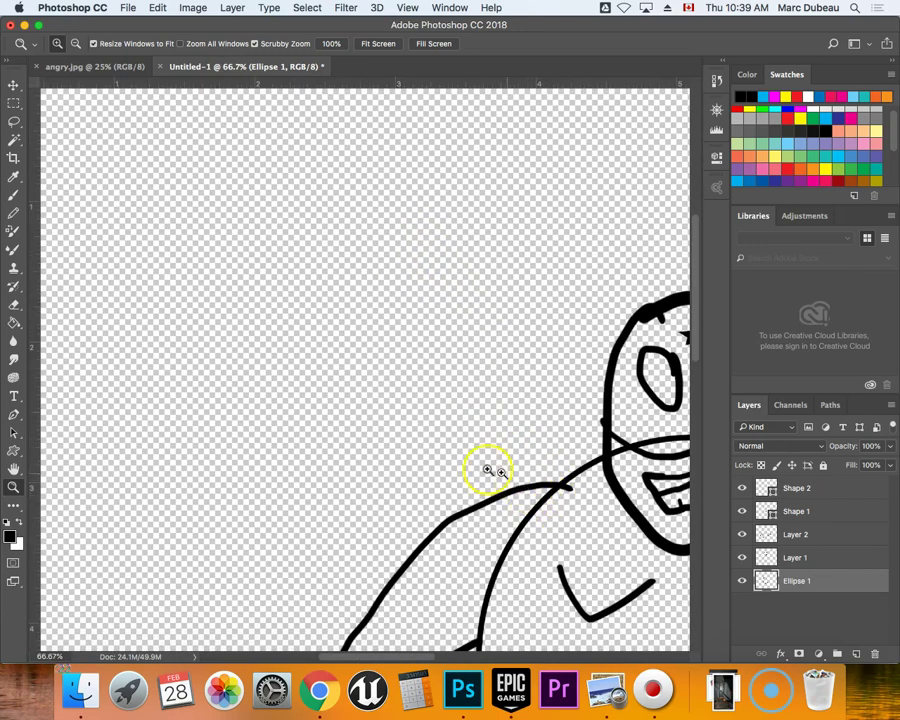
Erase the overlapping shoulder lines on Layer 2 and the Ellipse 1 circle outline
{"action": "left_click", "coordinate": [13, 305]}
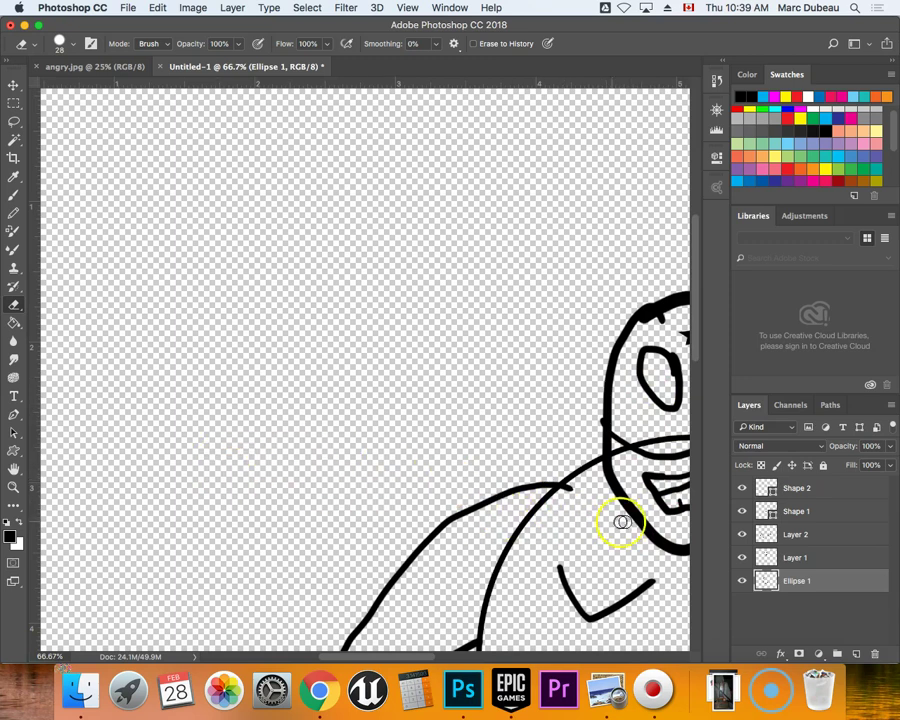
{"action": "left_click", "coordinate": [782, 556]}
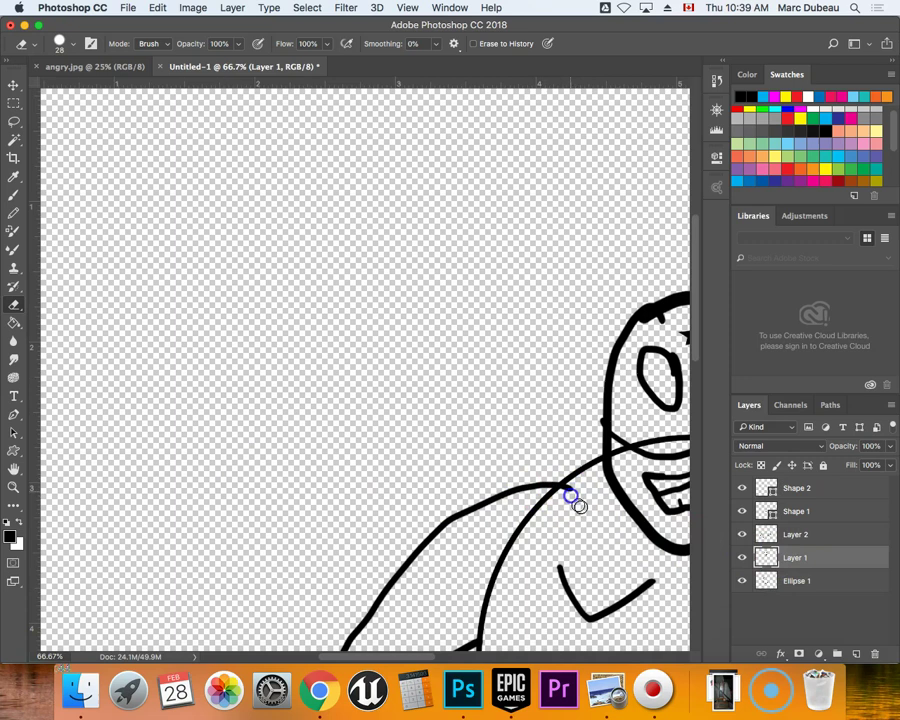
{"action": "left_click", "coordinate": [795, 535]}
{"action": "left_click_drag", "start_coordinate": [540, 484], "coordinate": [570, 492]}
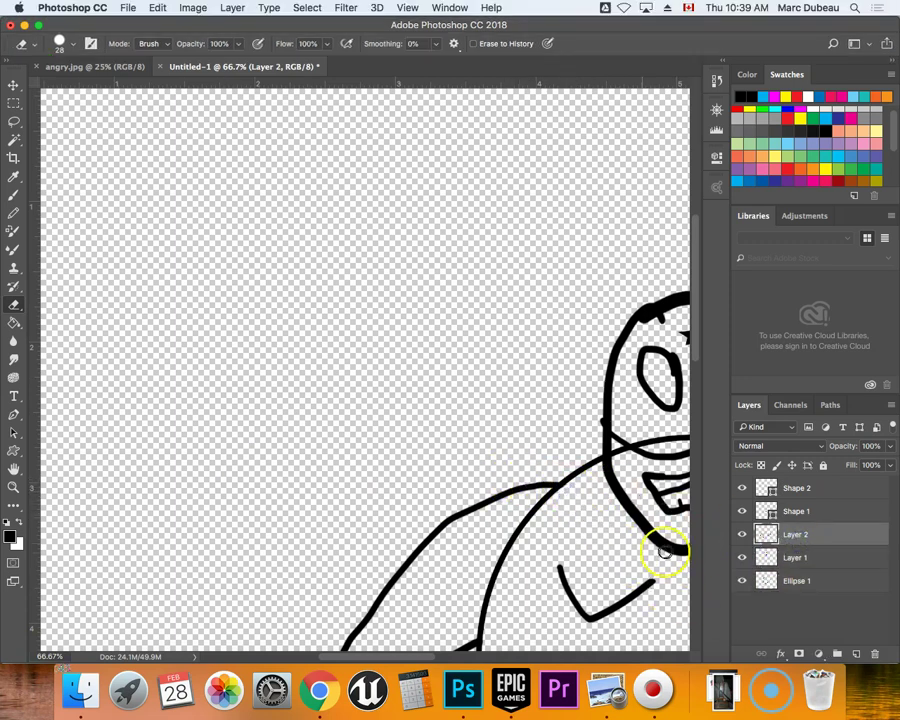
{"action": "left_click", "coordinate": [787, 584]}
{"action": "left_click_drag", "start_coordinate": [540, 505], "coordinate": [548, 498]}
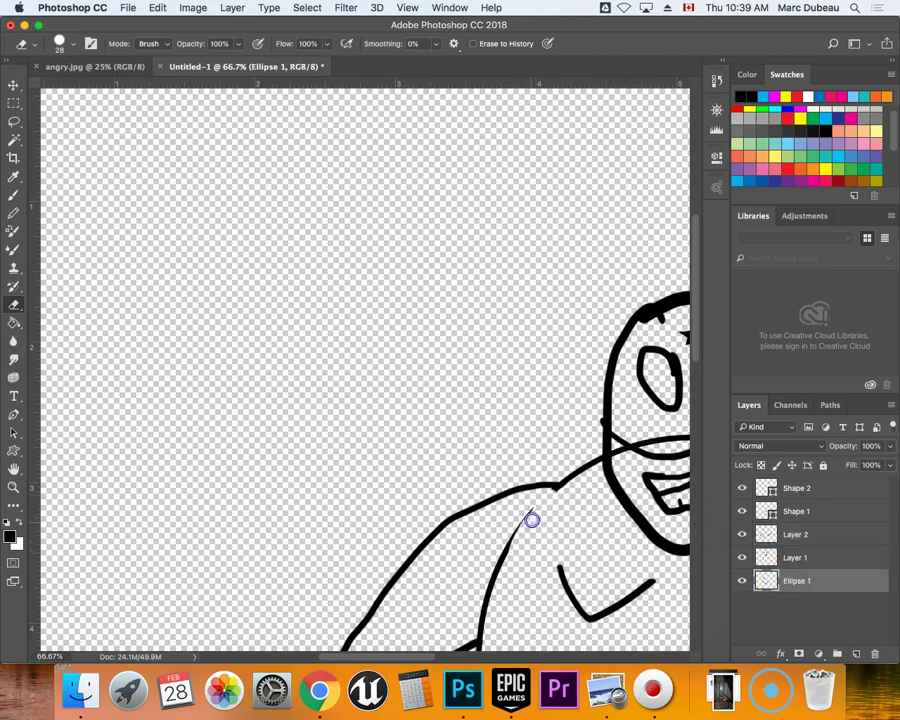
{"action": "left_click", "coordinate": [498, 572]}
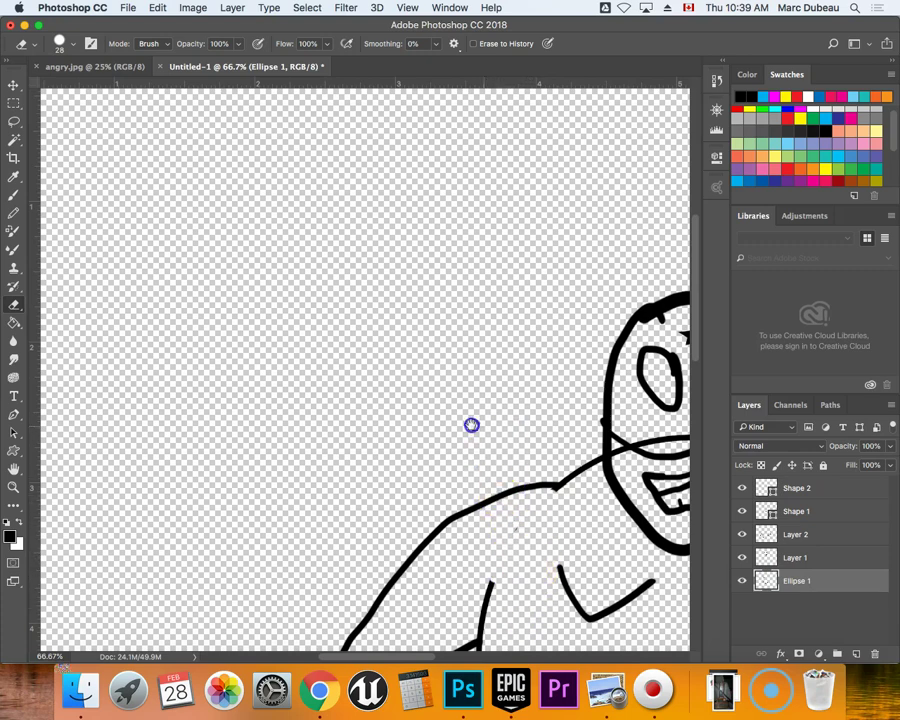
Erase the stray lines near the shoulder and below the head, then zoom out fully
{"action": "left_click_drag", "start_coordinate": [471, 425], "coordinate": [291, 327]}
{"action": "mouse_move", "coordinate": [458, 404]}
{"action": "left_mouse_down"}
{"action": "mouse_move", "coordinate": [553, 357]}
{"action": "mouse_move", "coordinate": [541, 365]}
{"action": "left_mouse_up"}
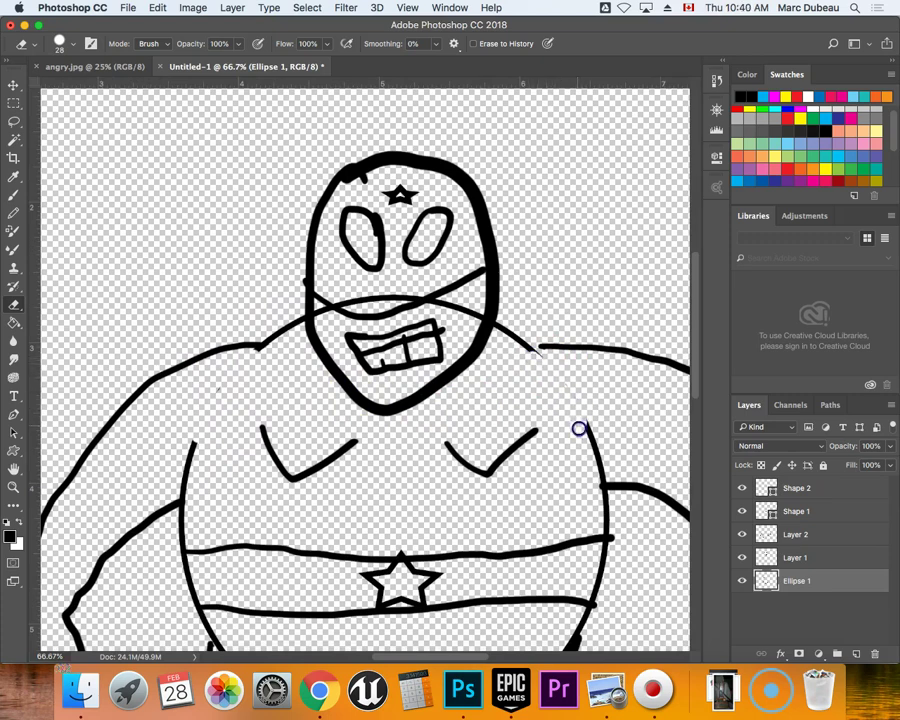
{"action": "mouse_move", "coordinate": [529, 378]}
{"action": "left_mouse_down"}
{"action": "mouse_move", "coordinate": [318, 363]}
{"action": "mouse_move", "coordinate": [335, 387]}
{"action": "mouse_move", "coordinate": [448, 401]}
{"action": "left_mouse_up"}
{"action": "key", "text": "b"}
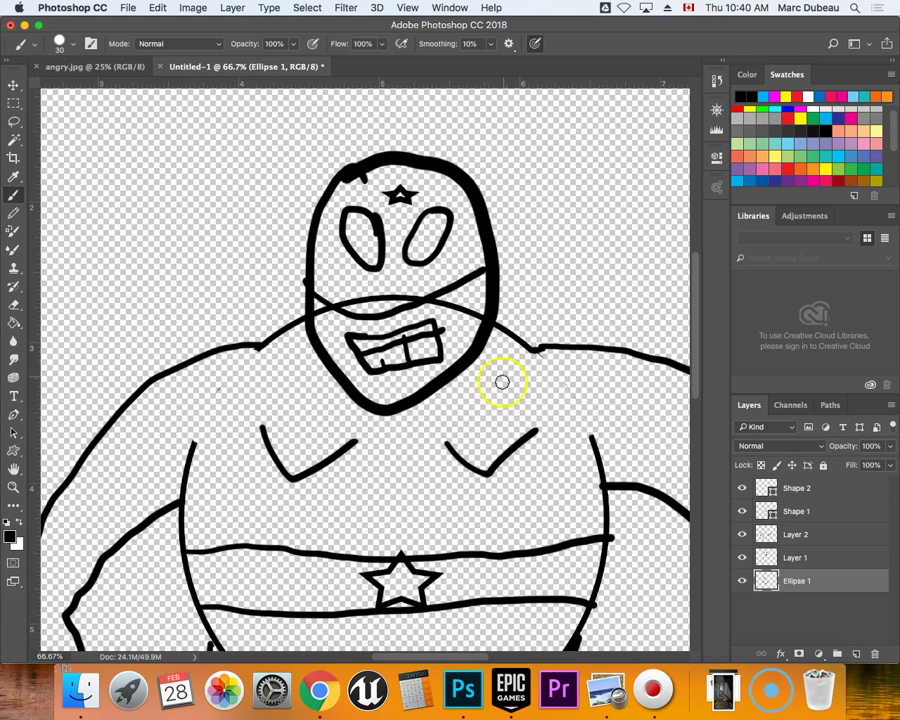
{"action": "left_click_drag", "start_coordinate": [690, 325], "coordinate": [690, 411]}
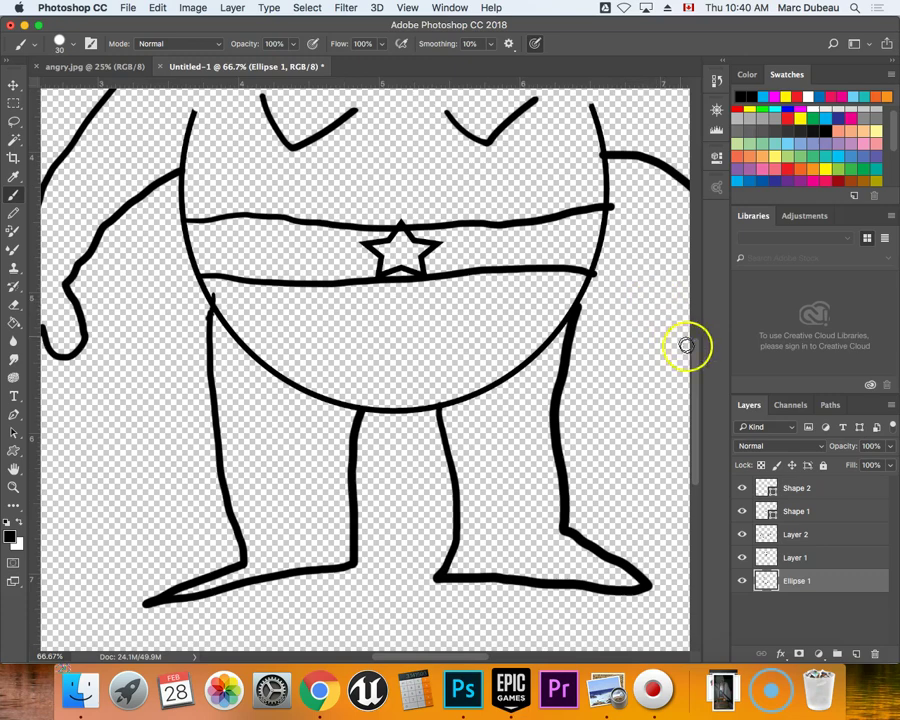
{"action": "scroll", "coordinate": [688, 355], "scroll_direction": "up", "scroll_amount": 4}
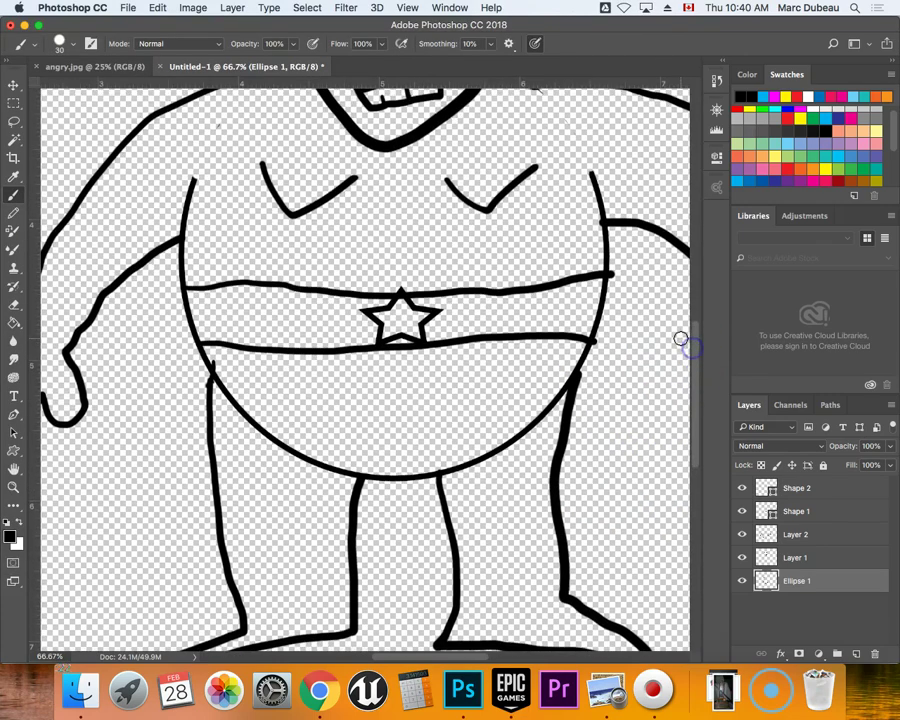
{"action": "key", "text": "super+minus"}
{"action": "key", "text": "super+minus"}
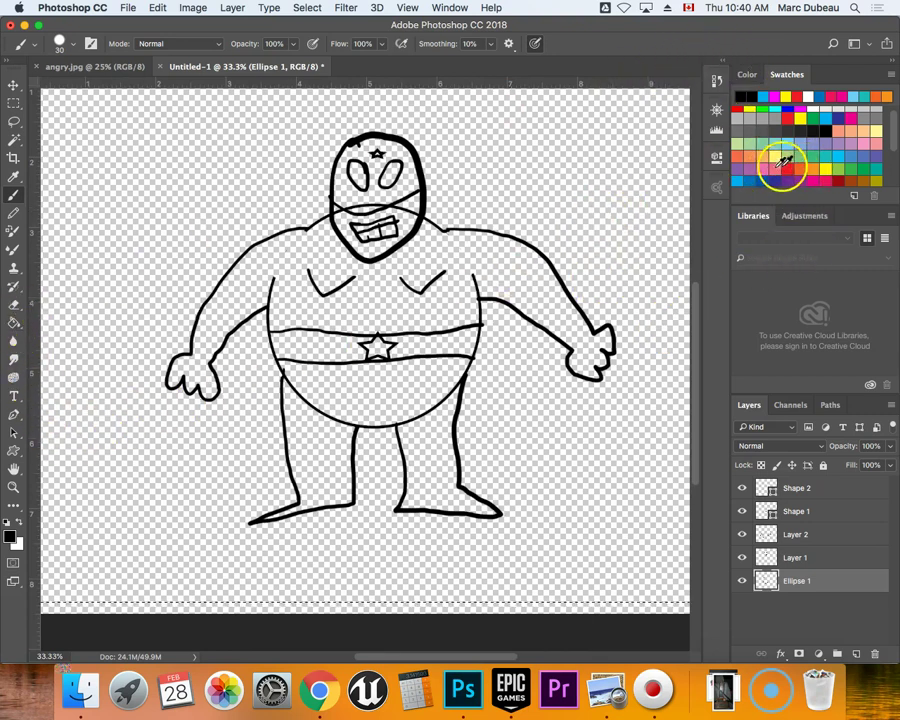
Fill the wrestler's mask red on Layer 1, undoing an accidental whole-layer red fill
{"action": "left_click", "coordinate": [787, 170]}
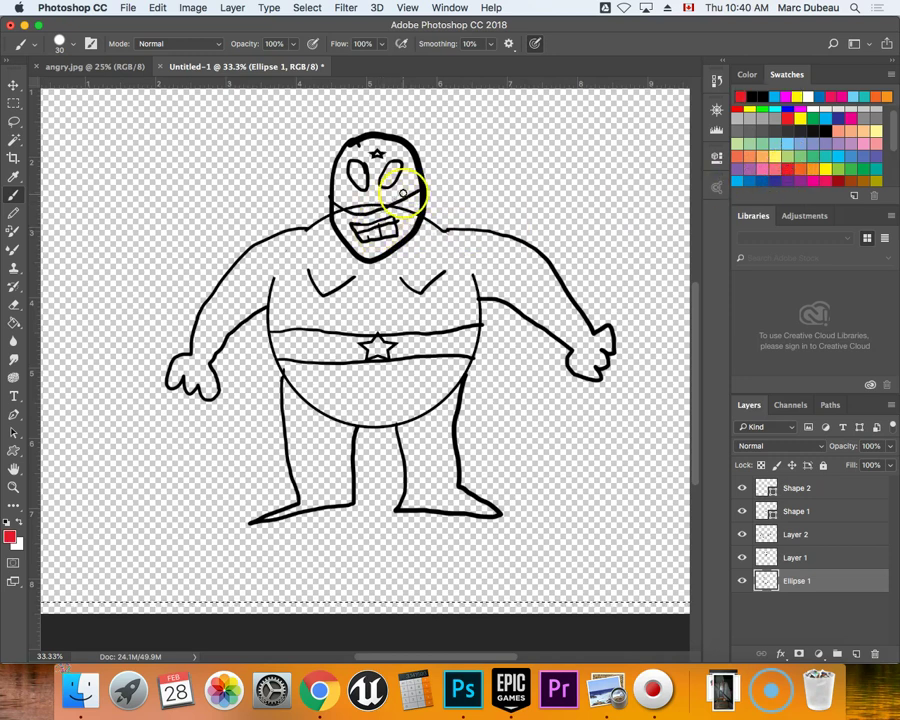
{"action": "key", "text": "g"}
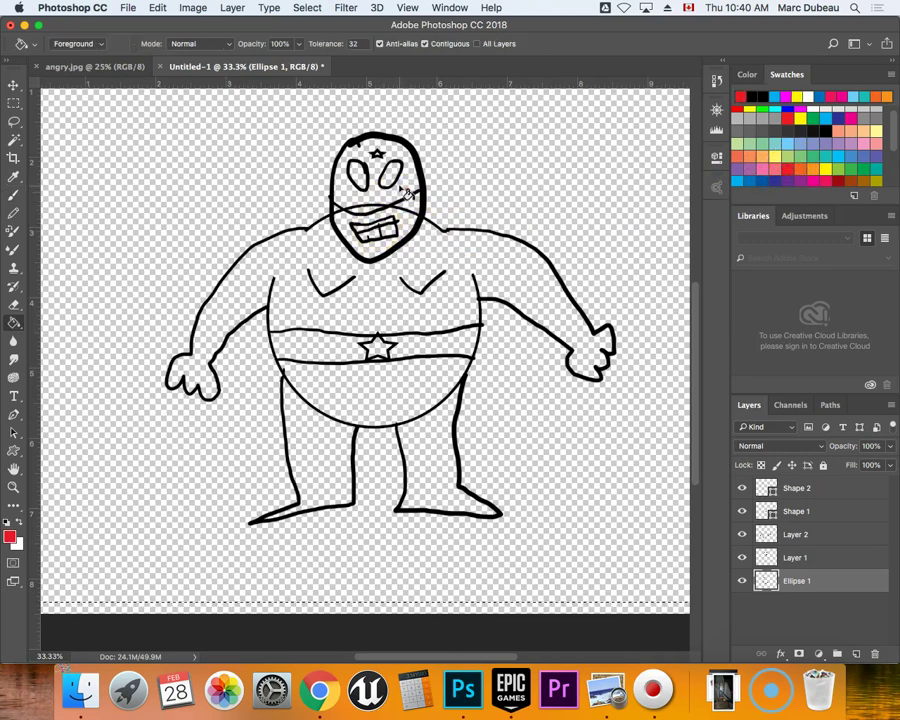
{"action": "key", "text": "b"}
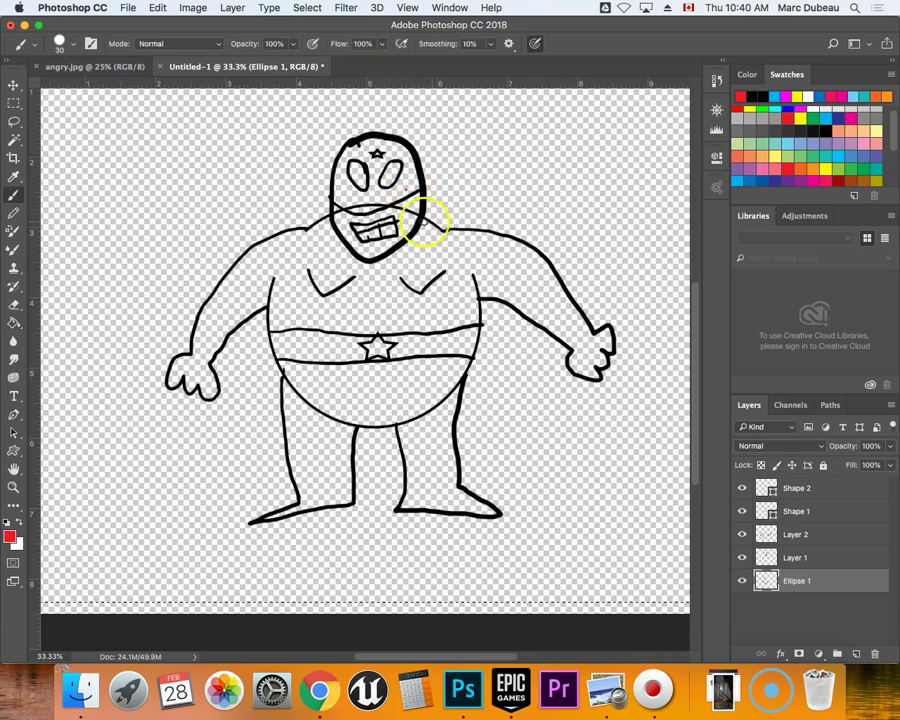
{"action": "key", "text": "alt+BackSpace"}
{"action": "key", "text": "super+z"}
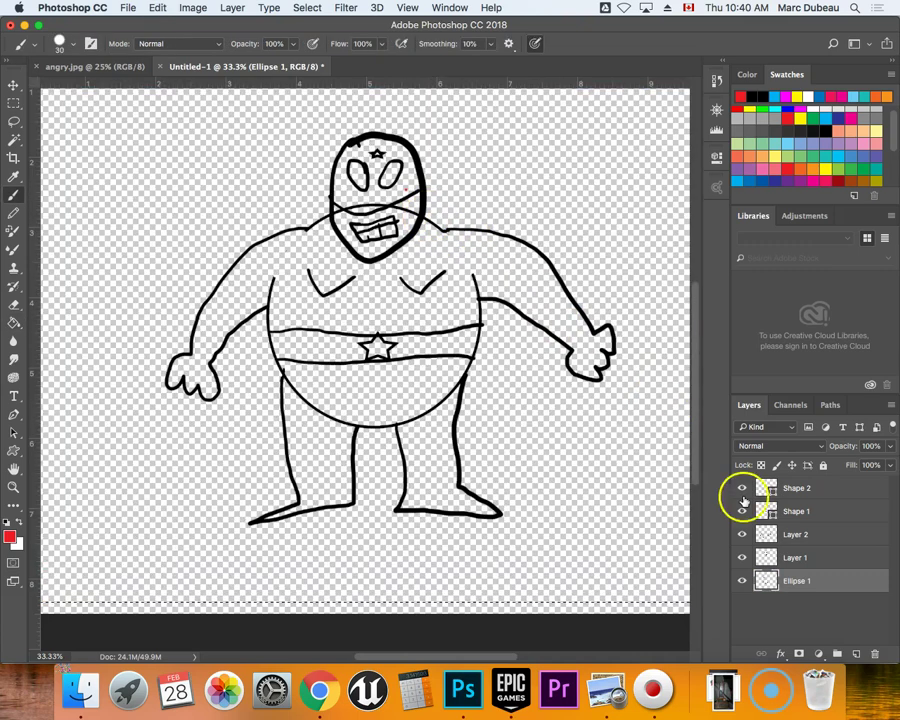
{"action": "left_click", "coordinate": [812, 557]}
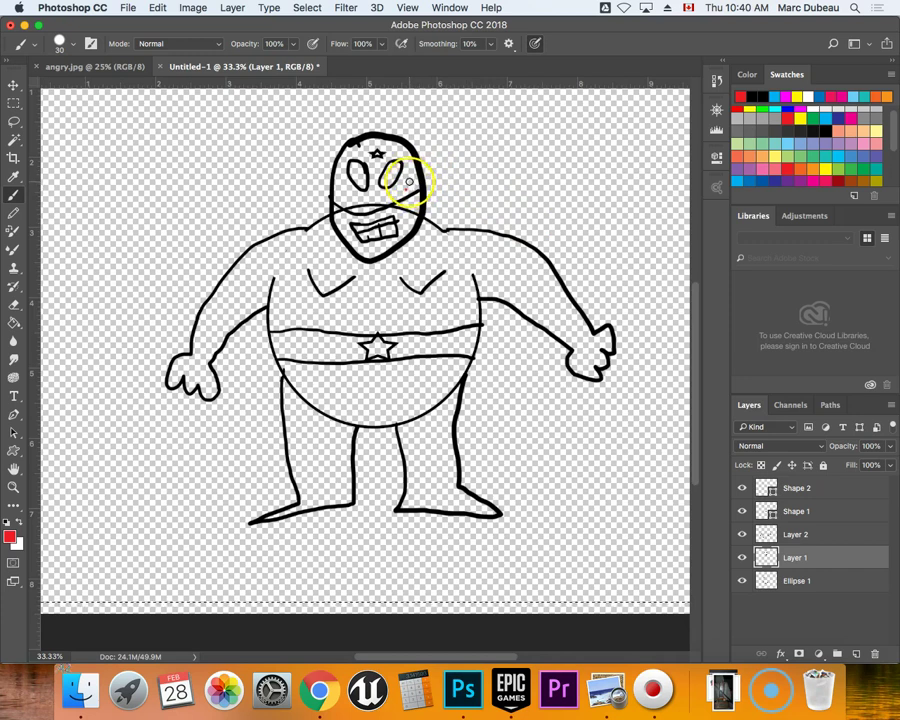
{"action": "key", "text": "g"}
{"action": "left_click", "coordinate": [409, 180]}
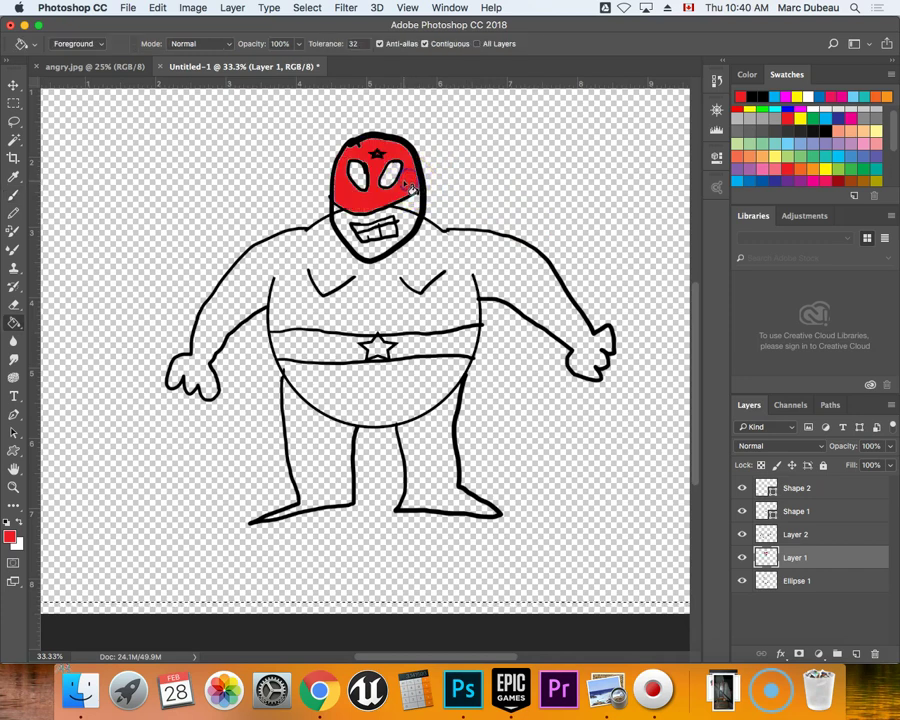
{"action": "key", "text": "b"}
Fill the face below the mask with light orange
{"action": "left_click", "coordinate": [760, 157]}
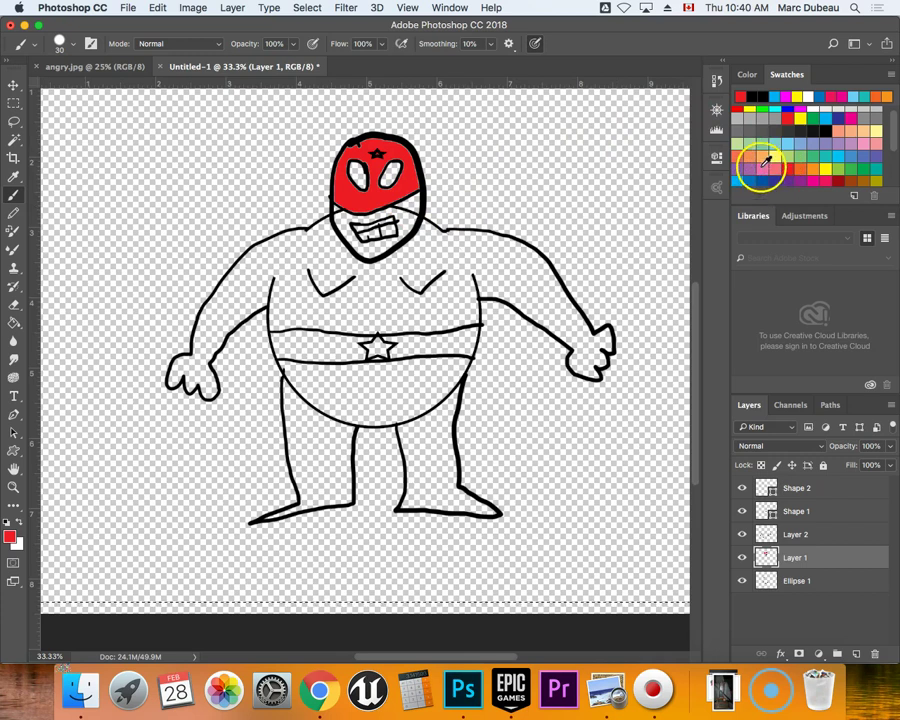
{"action": "key", "text": "g"}
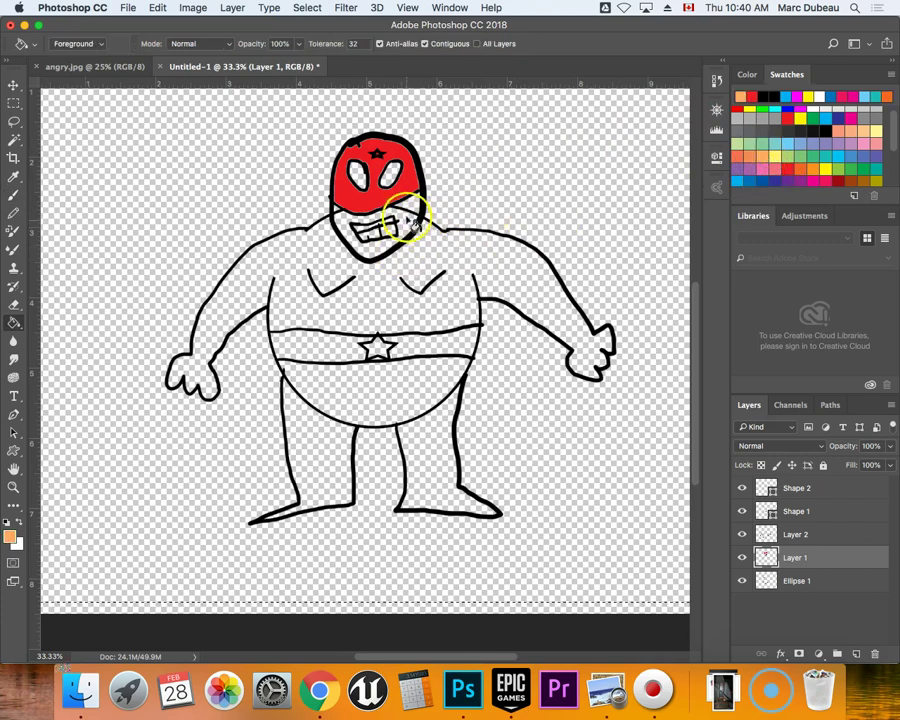
{"action": "left_click", "coordinate": [407, 215]}
{"action": "key", "text": "b"}
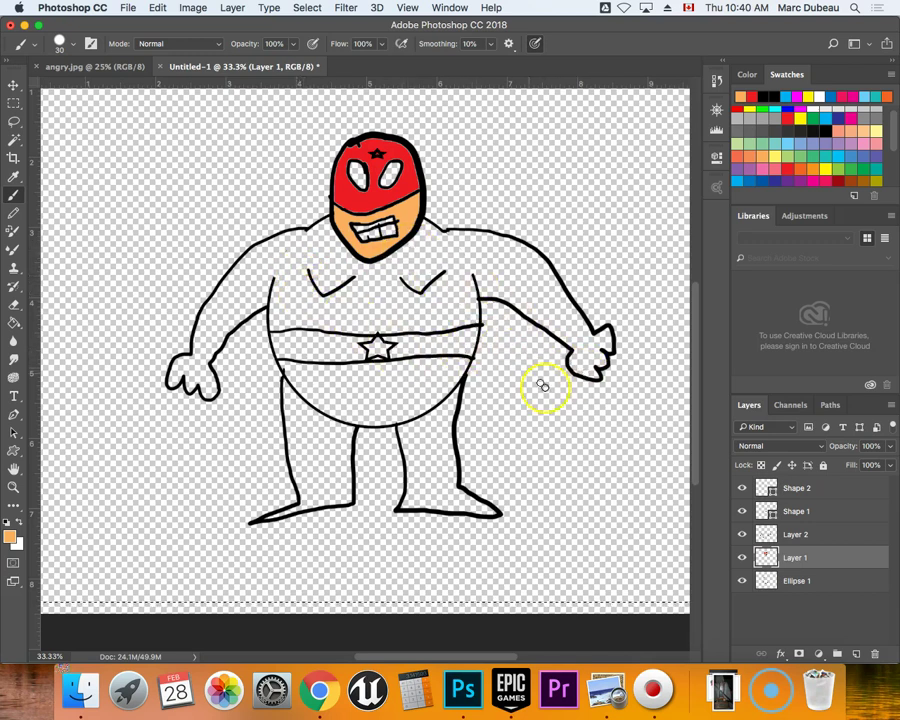
{"action": "left_click", "coordinate": [798, 488]}
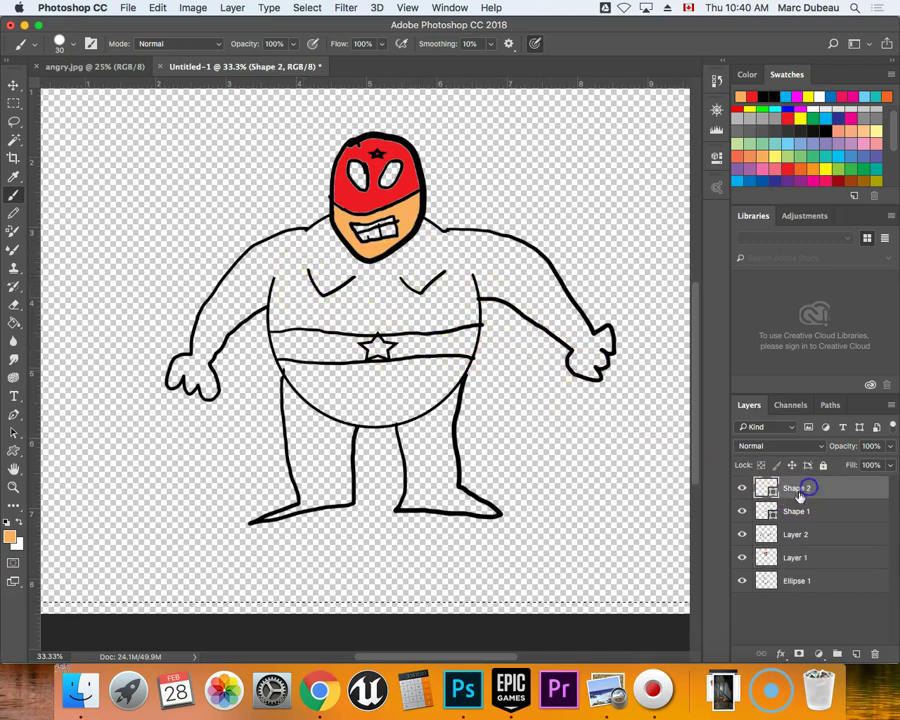
Merge the five layers from Shape 2 down to Ellipse 1 into one layer
{"action": "left_click", "coordinate": [816, 580], "text": "shift"}
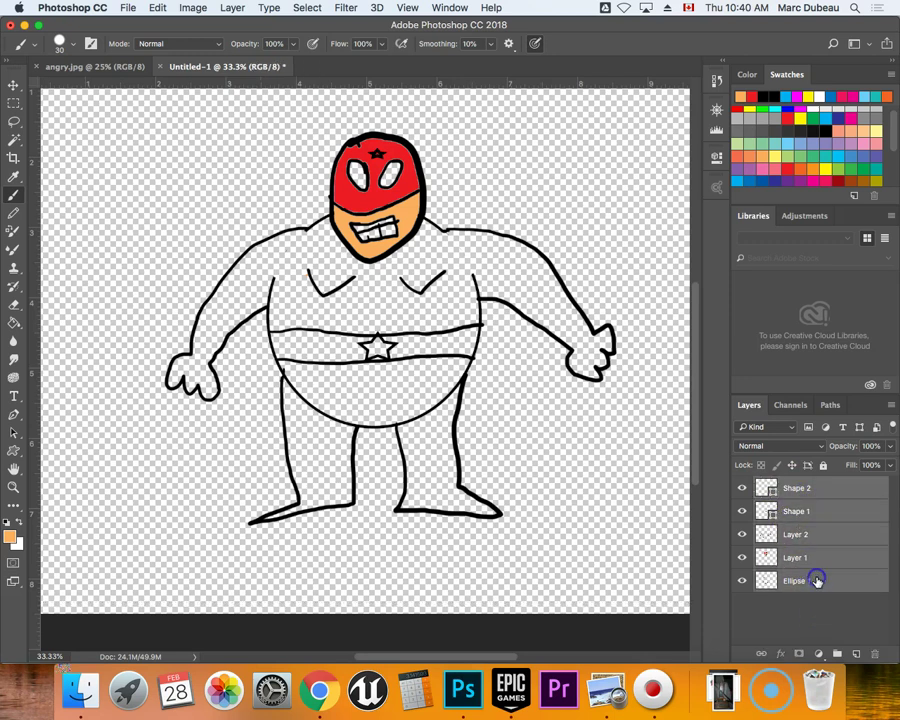
{"action": "right_click", "coordinate": [818, 577]}
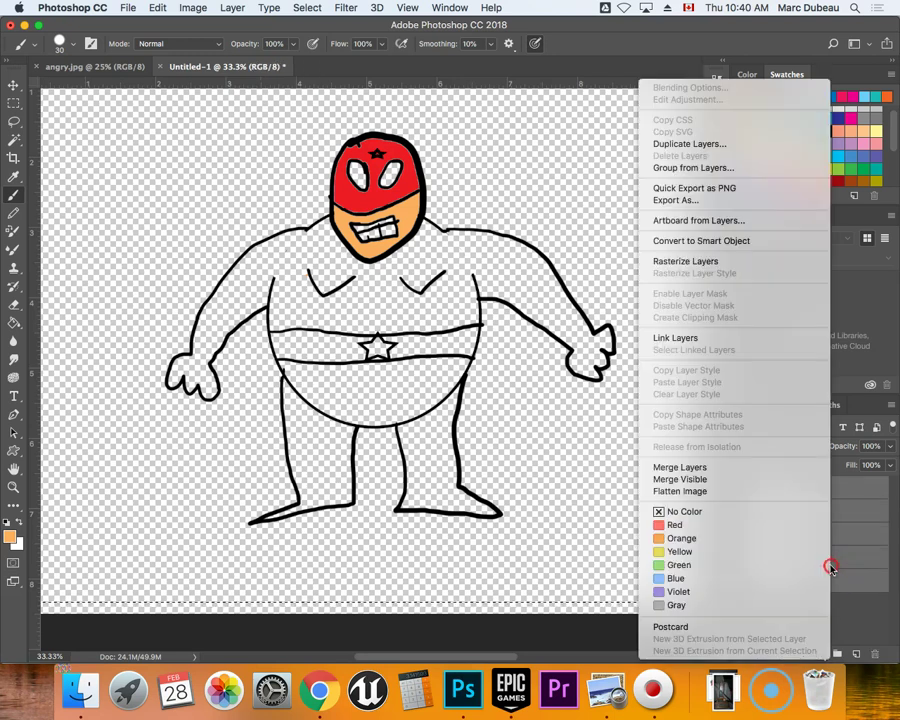
{"action": "left_click", "coordinate": [715, 467]}
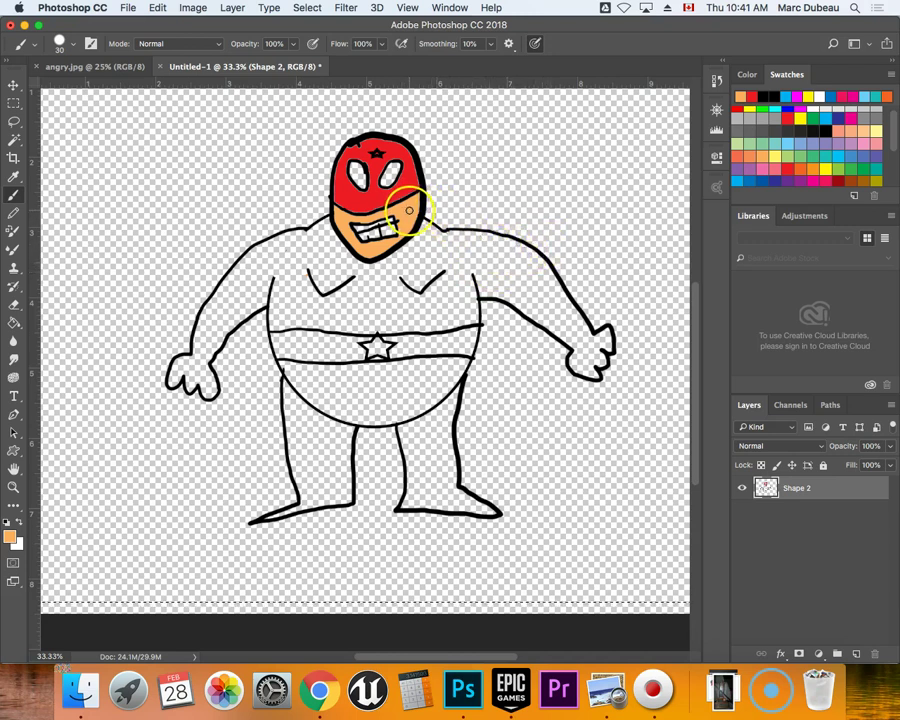
Bucket-fill the wrestler's chest and arms orange
{"action": "key", "text": "i"}
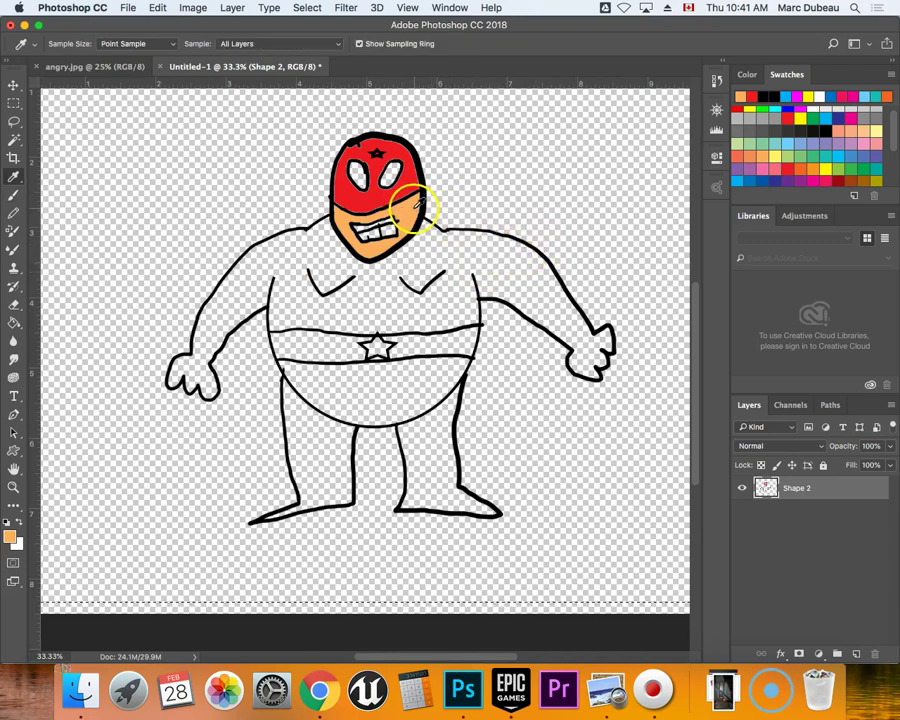
{"action": "key", "text": "b"}
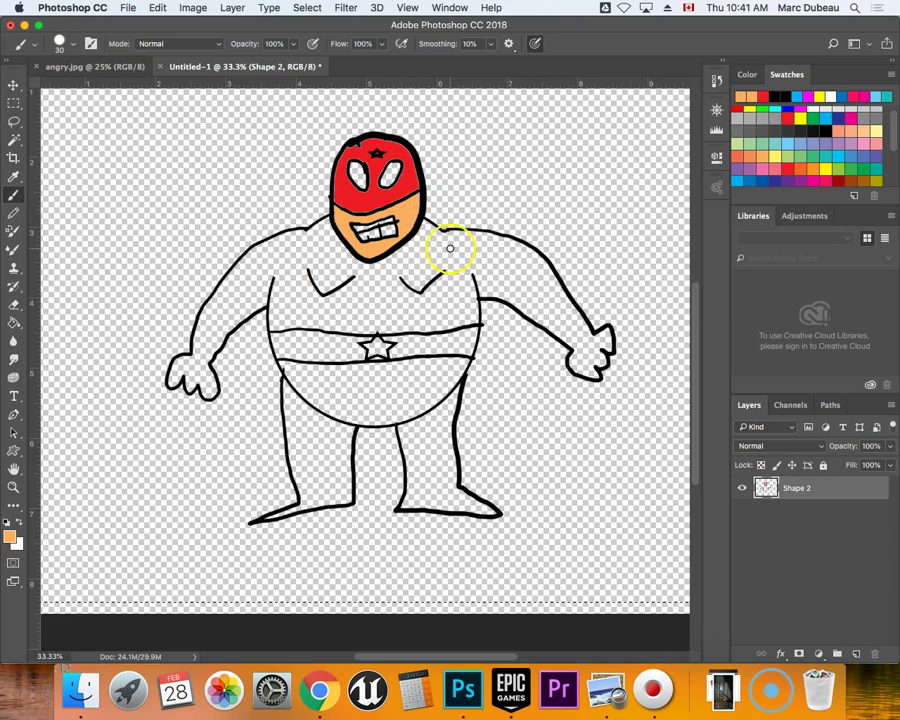
{"action": "key", "text": "g"}
{"action": "left_click", "coordinate": [450, 246]}
{"action": "key", "text": "b"}
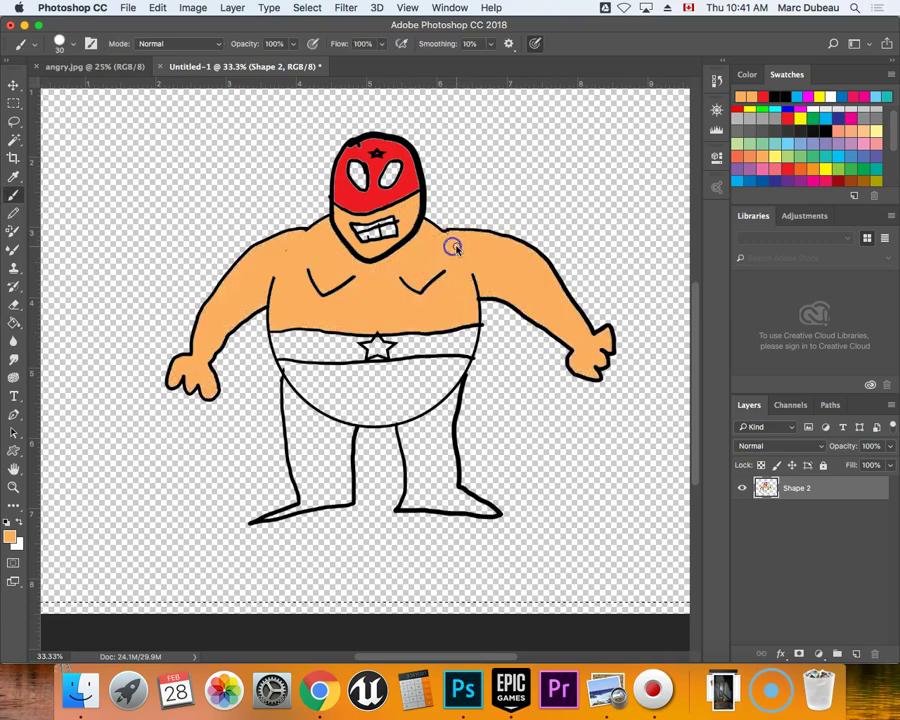
Fill the trunks and both legs with dark blue
{"action": "left_click", "coordinate": [830, 119]}
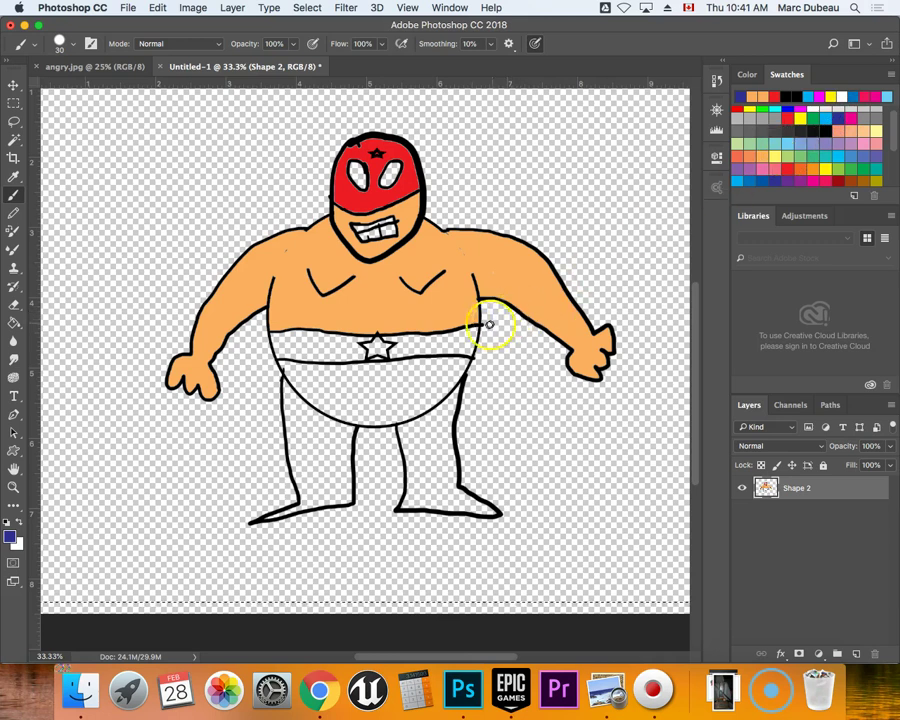
{"action": "key", "text": "g"}
{"action": "left_click", "coordinate": [418, 396]}
{"action": "key", "text": "g"}
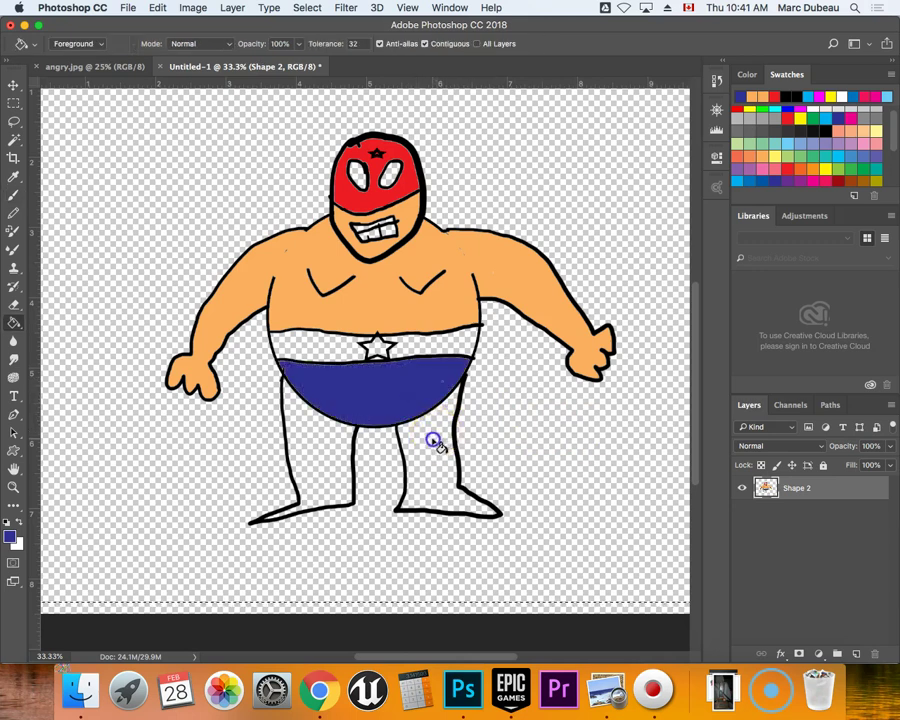
{"action": "left_click", "coordinate": [436, 441]}
{"action": "left_click", "coordinate": [322, 486]}
{"action": "key", "text": "b"}
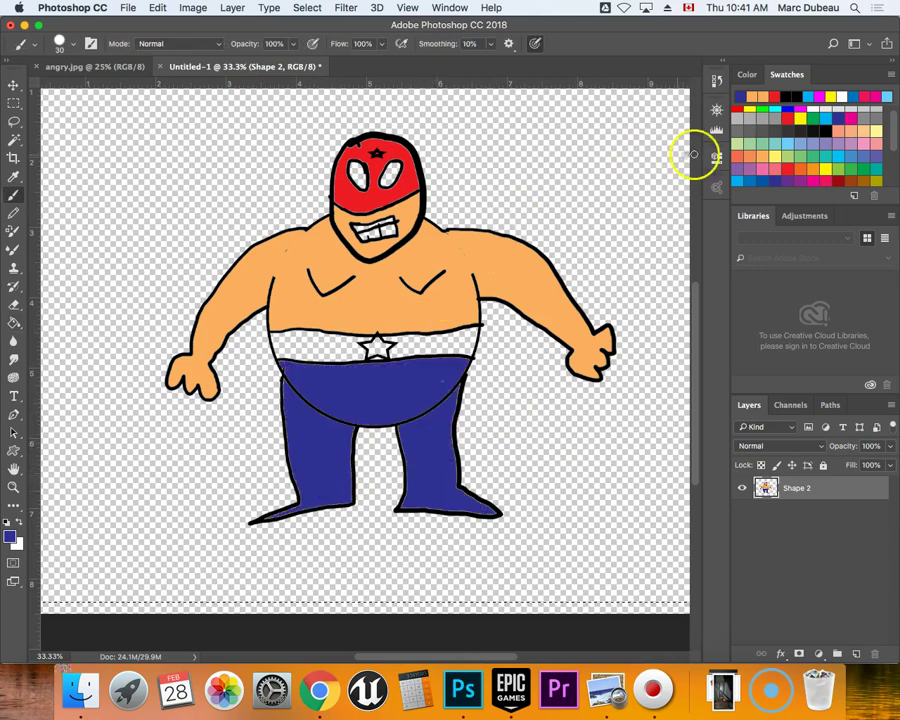
{"action": "left_click", "coordinate": [799, 118]}
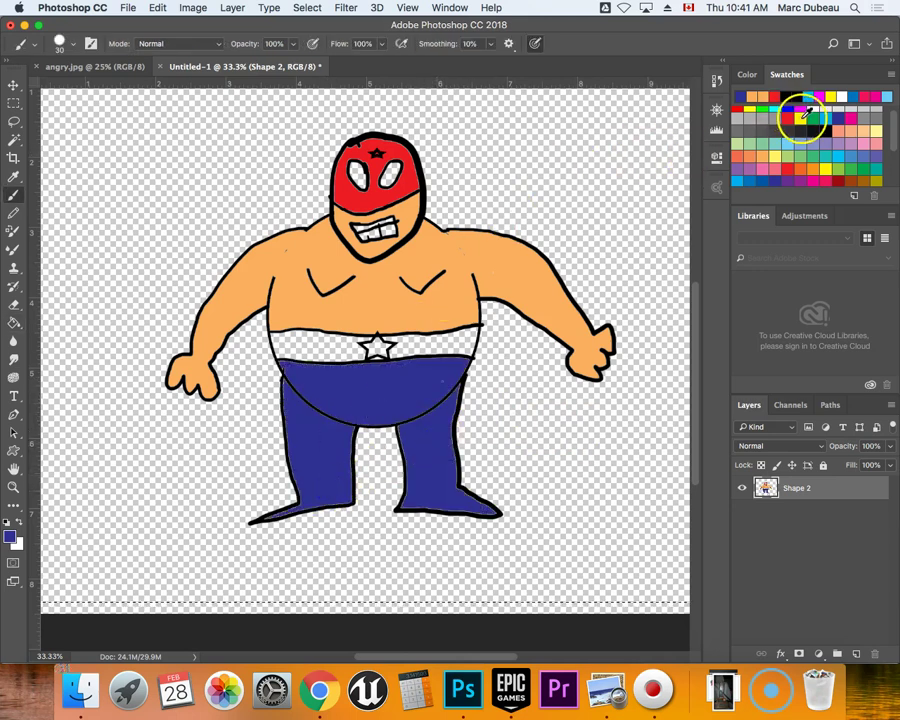
Fill the right and left parts of the belt yellow
{"action": "key", "text": "g"}
{"action": "left_click", "coordinate": [448, 346]}
{"action": "key", "text": "b"}
{"action": "key", "text": "g"}
{"action": "left_click", "coordinate": [322, 352]}
{"action": "key", "text": "b"}
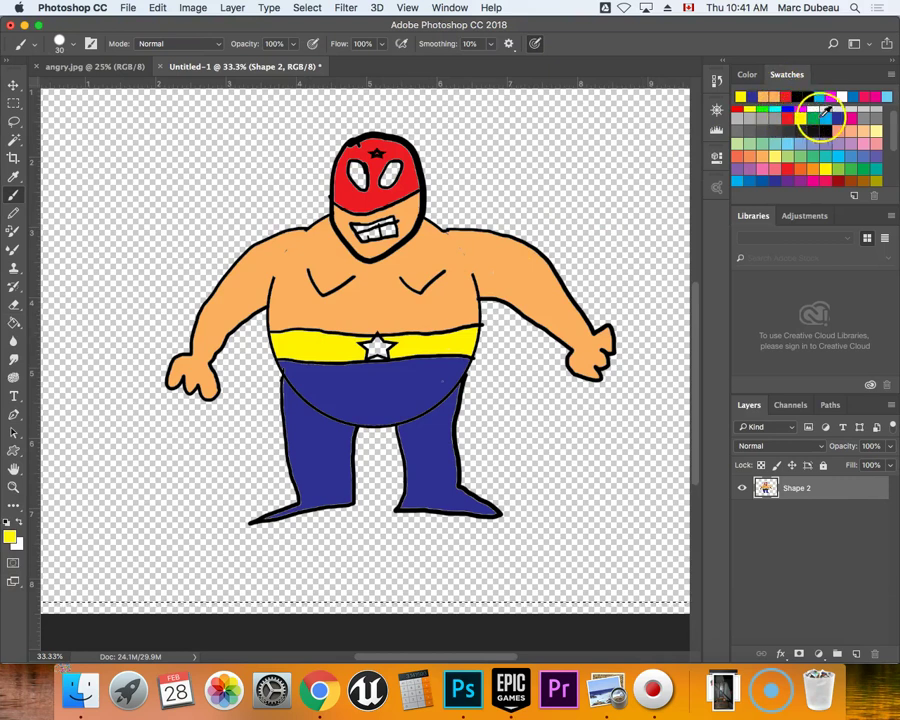
Fill the star on the belt pink
{"action": "left_click", "coordinate": [857, 111]}
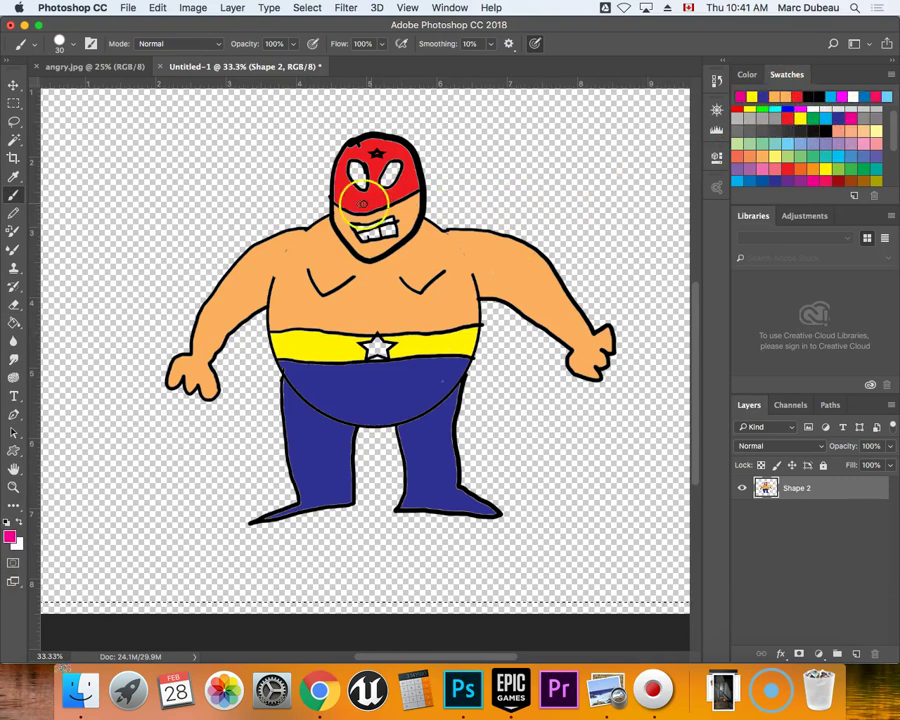
{"action": "key", "text": "g"}
{"action": "left_click", "coordinate": [376, 346]}
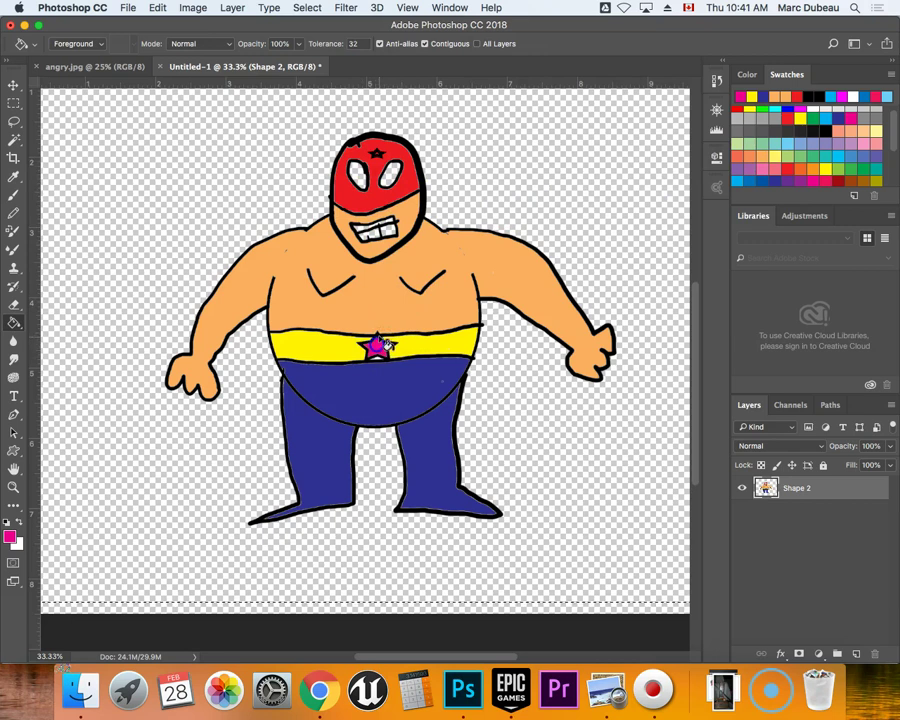
{"action": "key", "text": "b"}
{"action": "left_click_drag", "start_coordinate": [372, 148], "coordinate": [380, 156]}
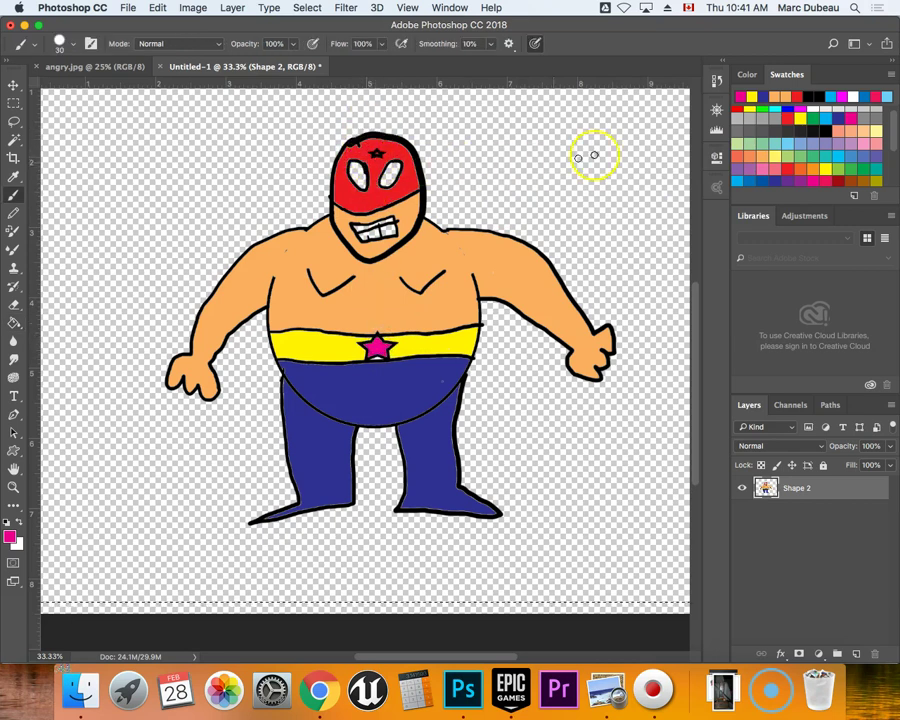
Try filling both eye holes black, then undo those fills
{"action": "left_click", "coordinate": [826, 131]}
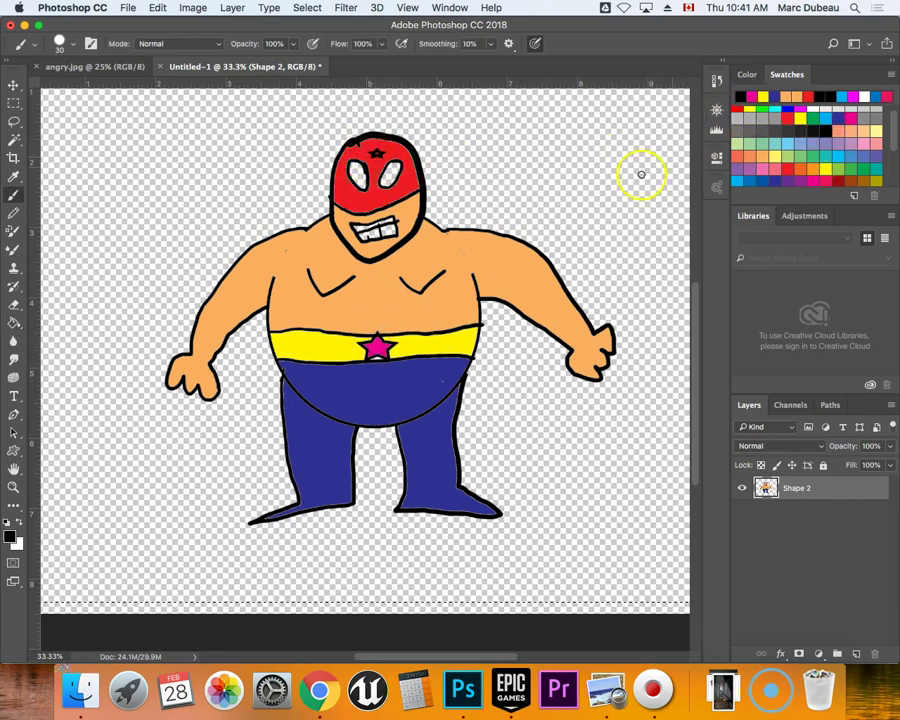
{"action": "key", "text": "g"}
{"action": "left_click", "coordinate": [405, 177]}
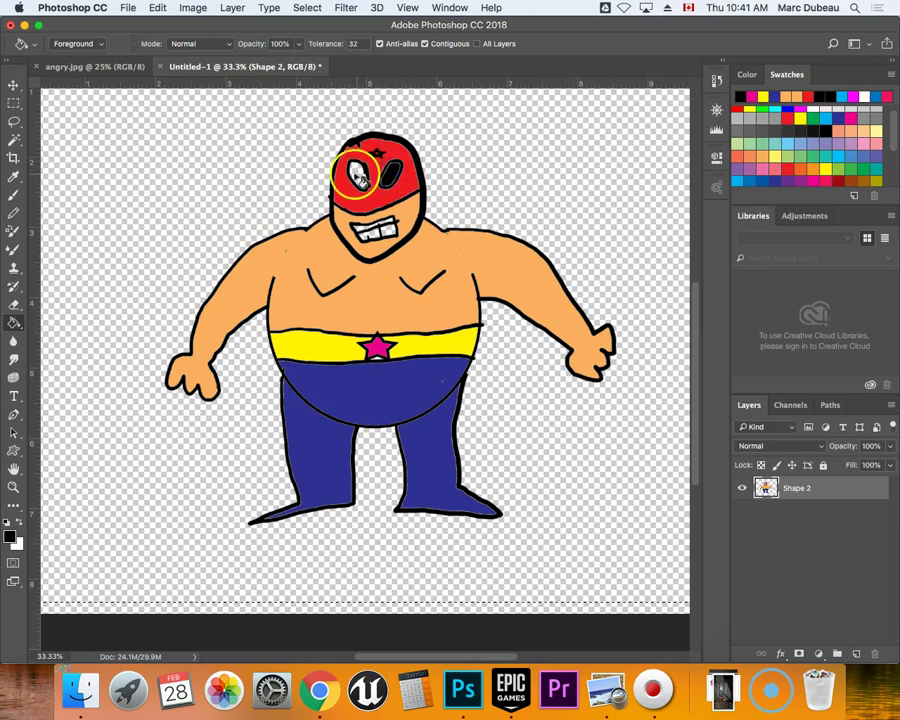
{"action": "left_click", "coordinate": [362, 180]}
{"action": "key", "text": "b"}
{"action": "key", "text": "super+alt+z"}
{"action": "key", "text": "super+alt+z"}
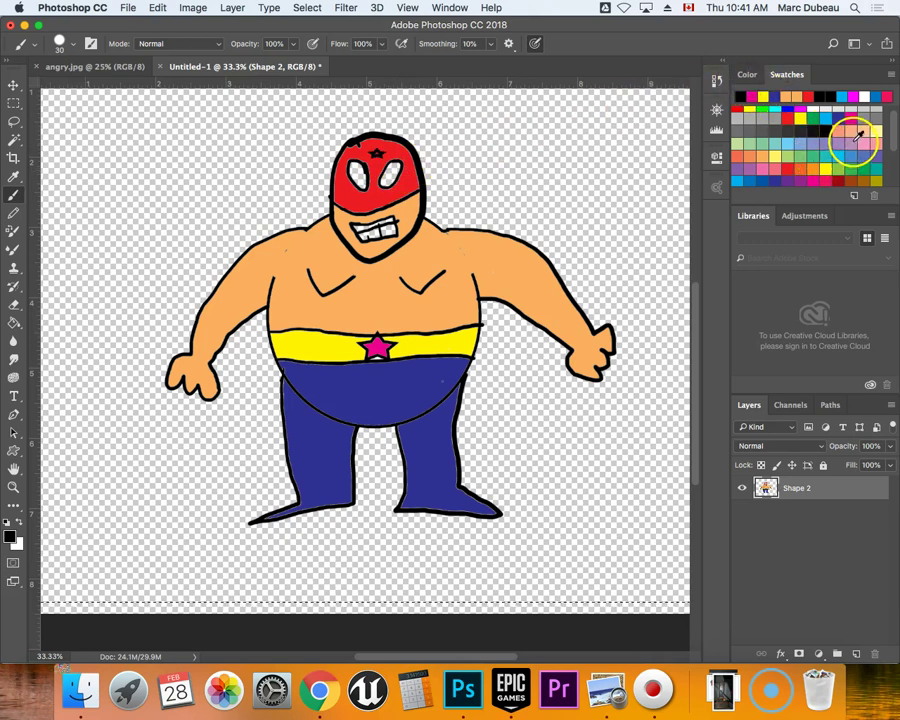
Fill the mask's eye holes white
{"action": "left_click", "coordinate": [872, 96]}
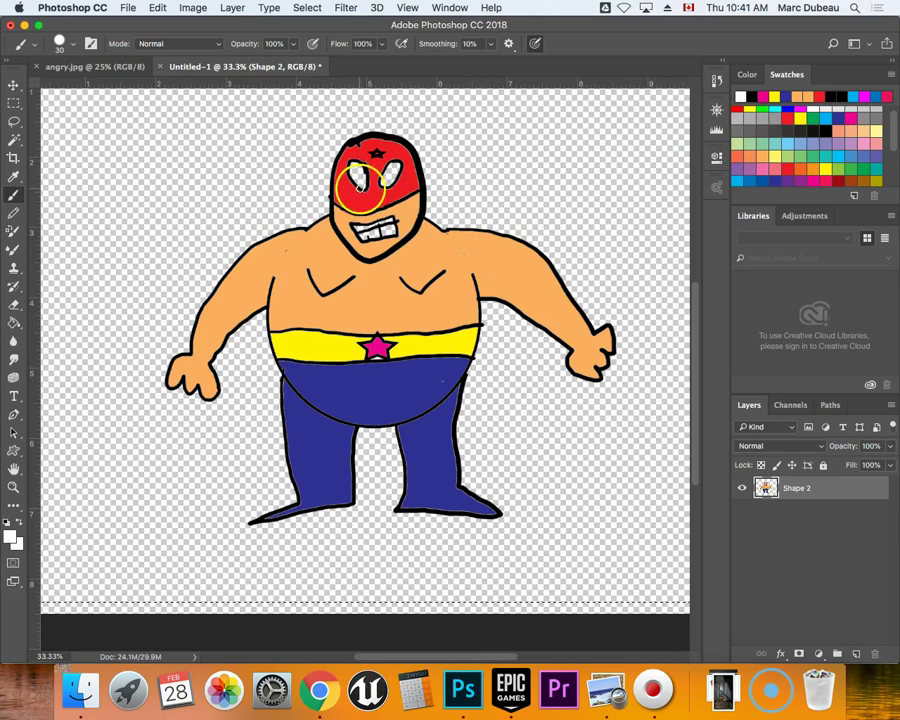
{"action": "key", "text": "i"}
{"action": "left_click", "coordinate": [374, 171]}
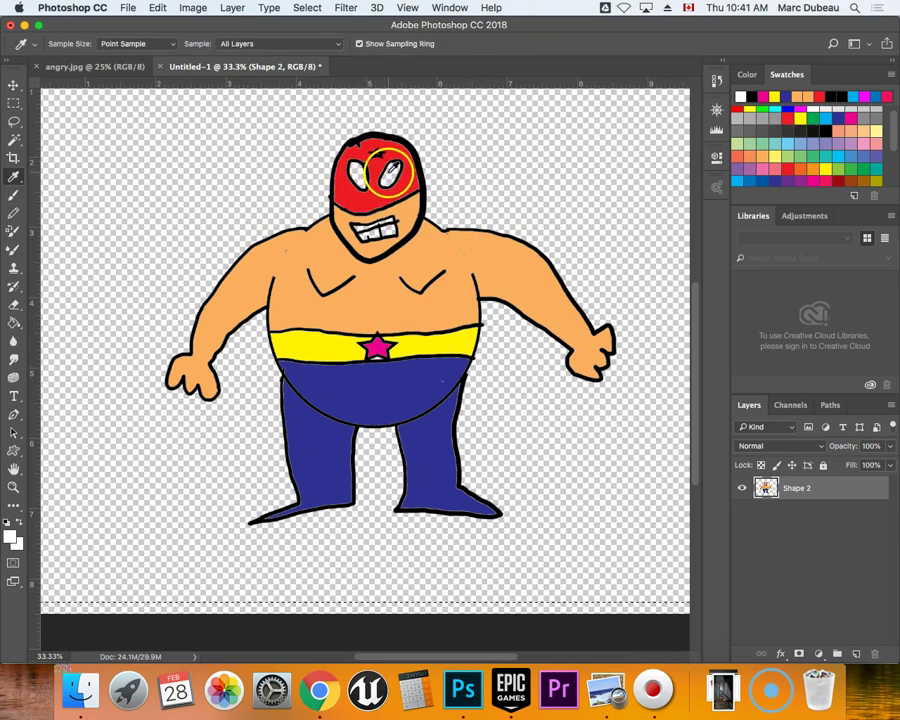
{"action": "key", "text": "g"}
{"action": "left_click", "coordinate": [395, 175]}
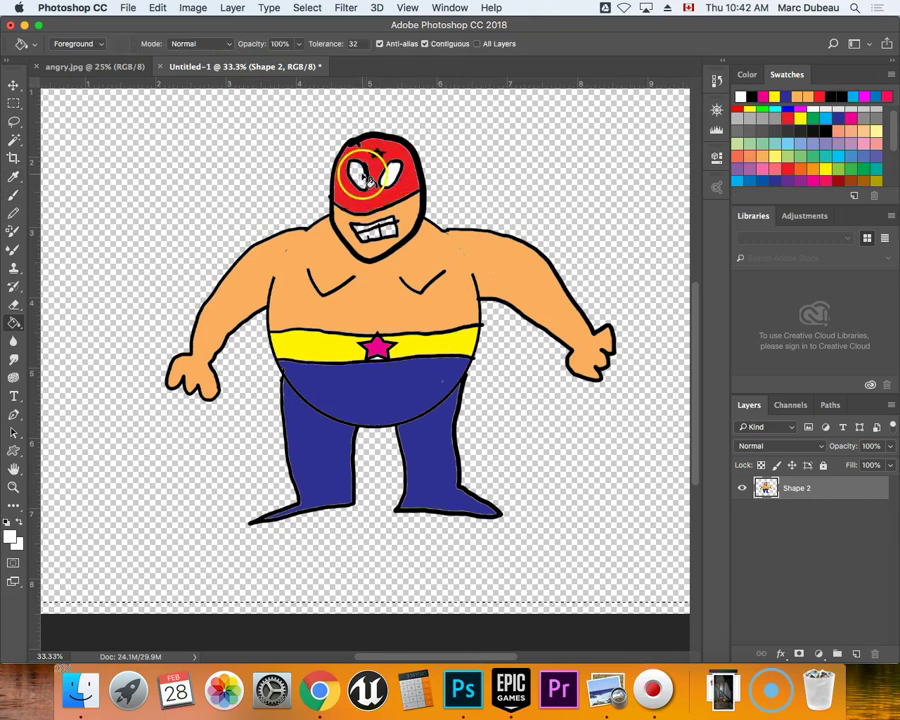
{"action": "key", "text": "i"}
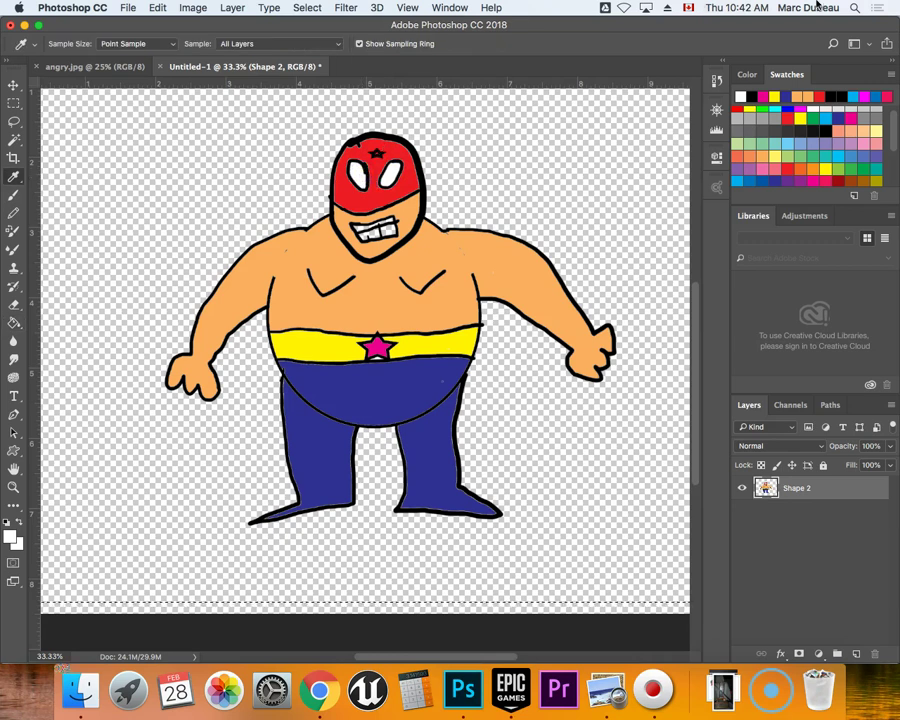